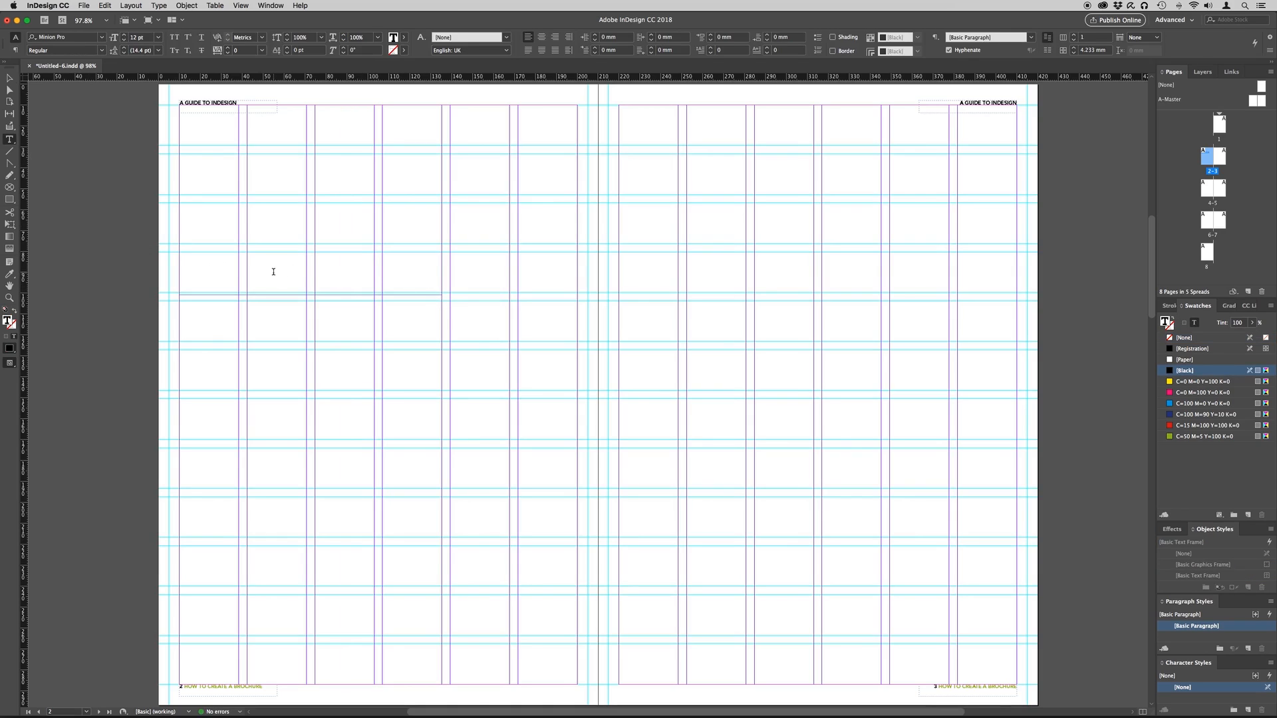
Enter the heading "It all starts with a good idea" in the empty text frame and set it in Avenir 85 Heavy
{"action": "type", "text": "It all starts with a good idea"}
{"action": "left_click_drag", "start_coordinate": [287, 261], "coordinate": [181, 259]}
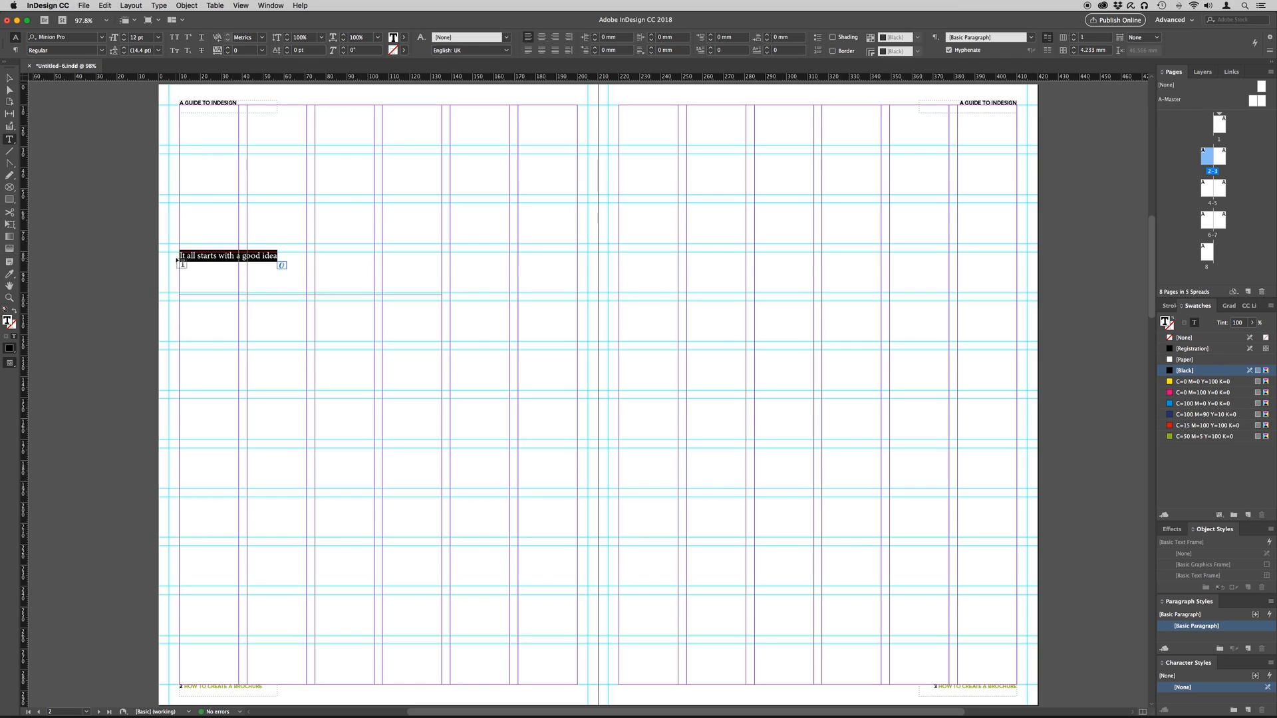
{"action": "left_click", "coordinate": [102, 38]}
{"action": "scroll", "coordinate": [101, 76], "scroll_direction": "up", "scroll_amount": 5}
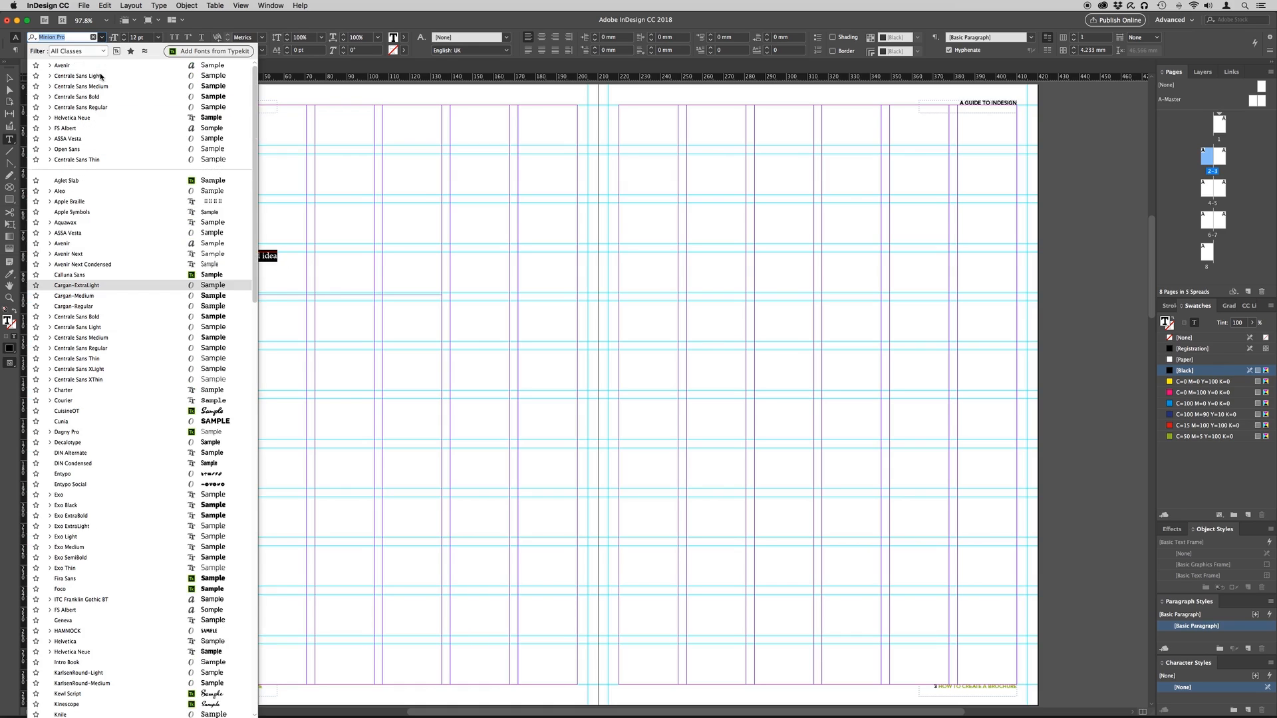
{"action": "left_click", "coordinate": [65, 67]}
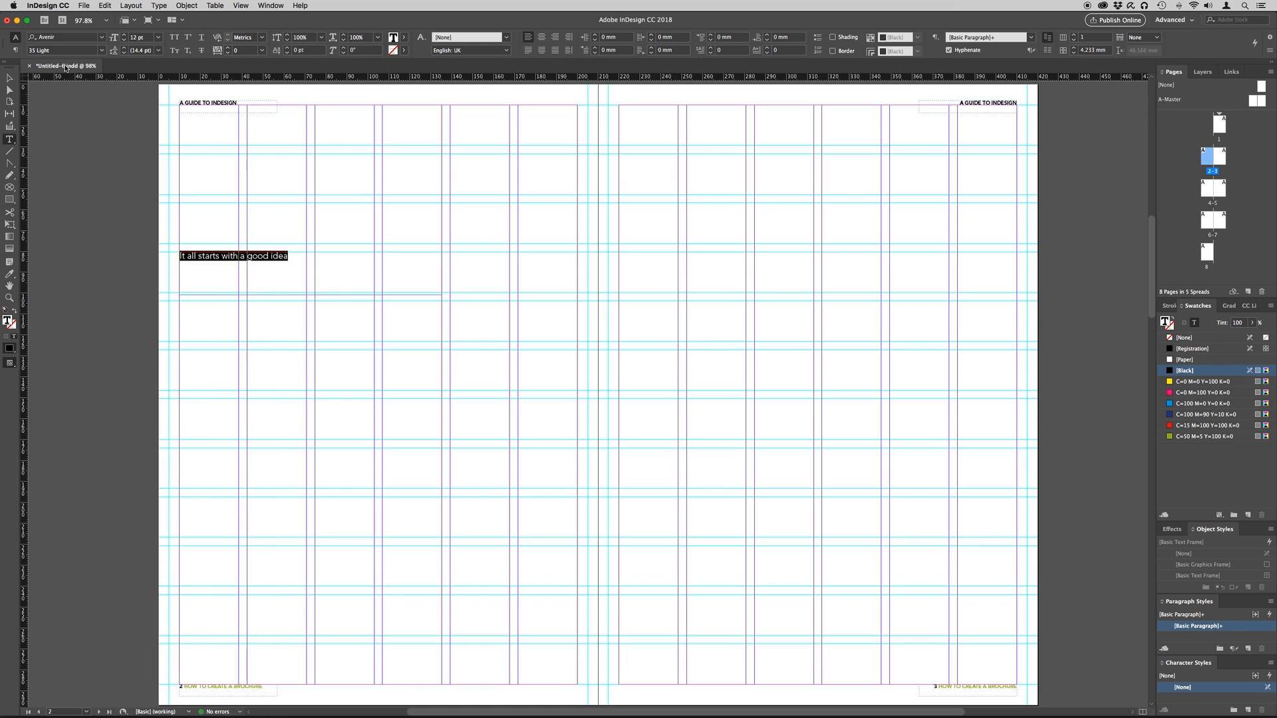
{"action": "left_click", "coordinate": [101, 51]}
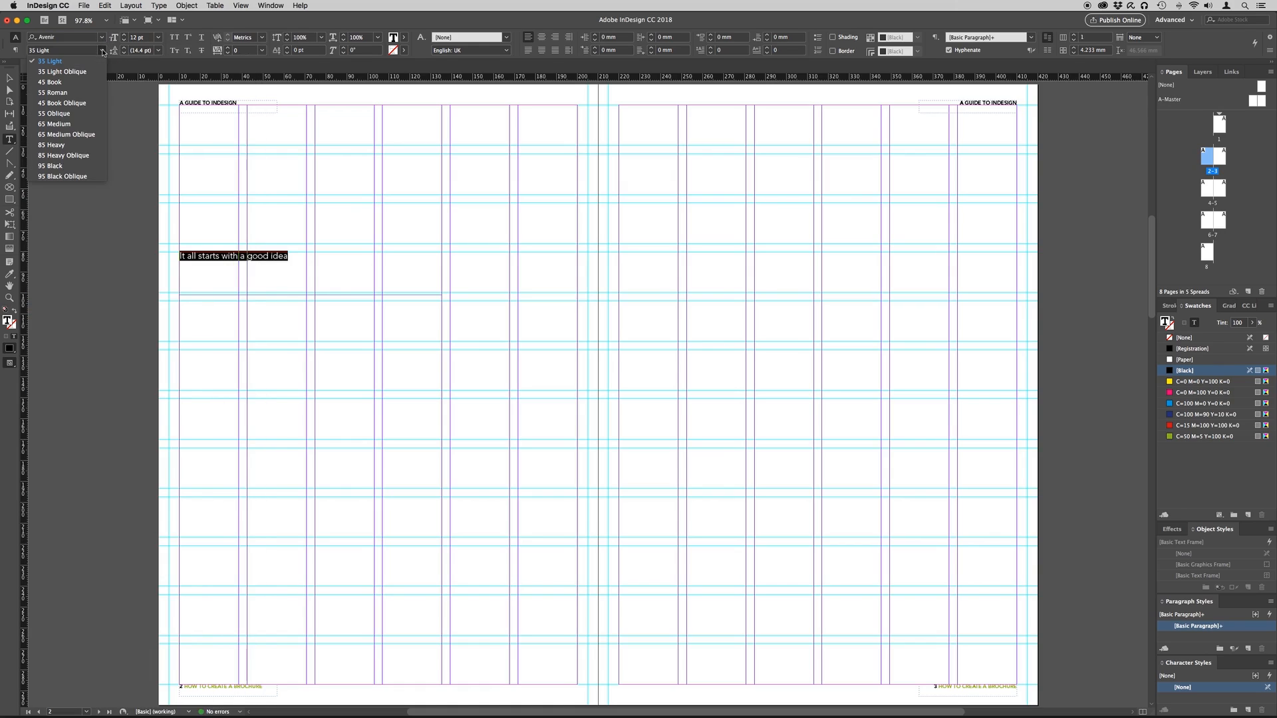
{"action": "left_click", "coordinate": [79, 145]}
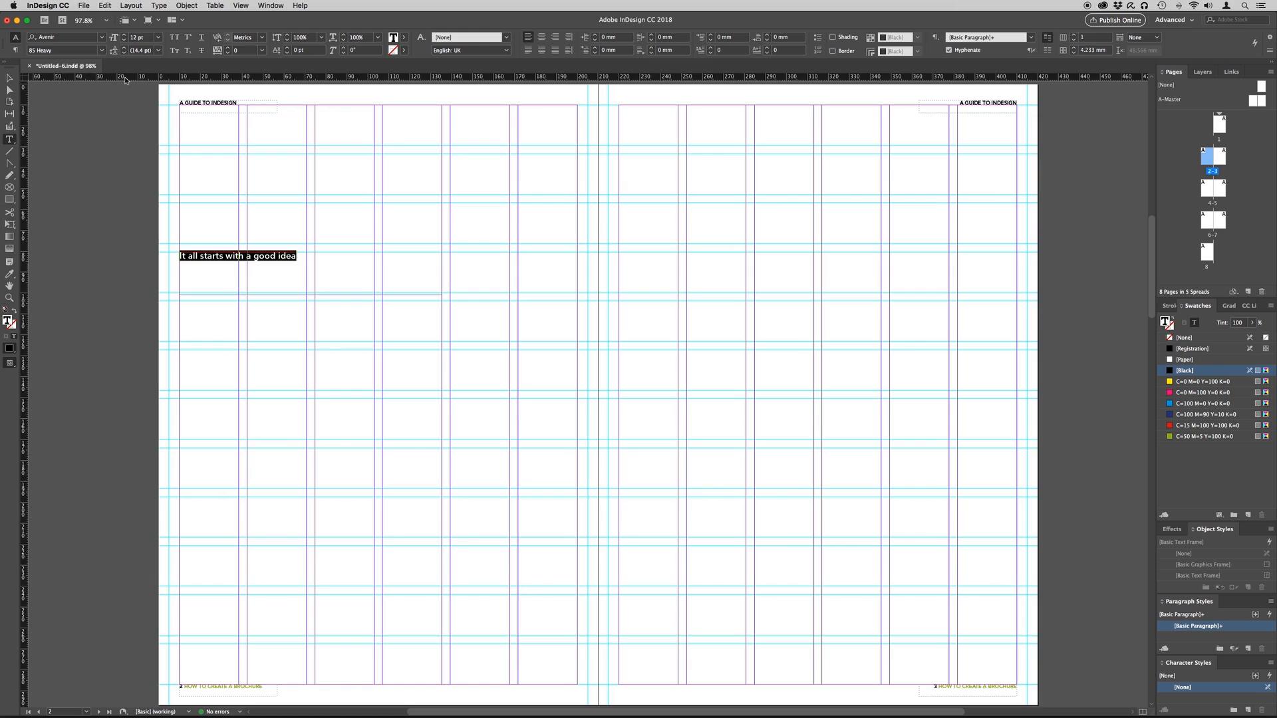
Set the heading's font size to 30 pt and its leading to 32 pt
{"action": "left_click", "coordinate": [159, 41]}
{"action": "left_click", "coordinate": [159, 41]}
{"action": "left_click", "coordinate": [124, 40]}
{"action": "left_click", "coordinate": [124, 40]}
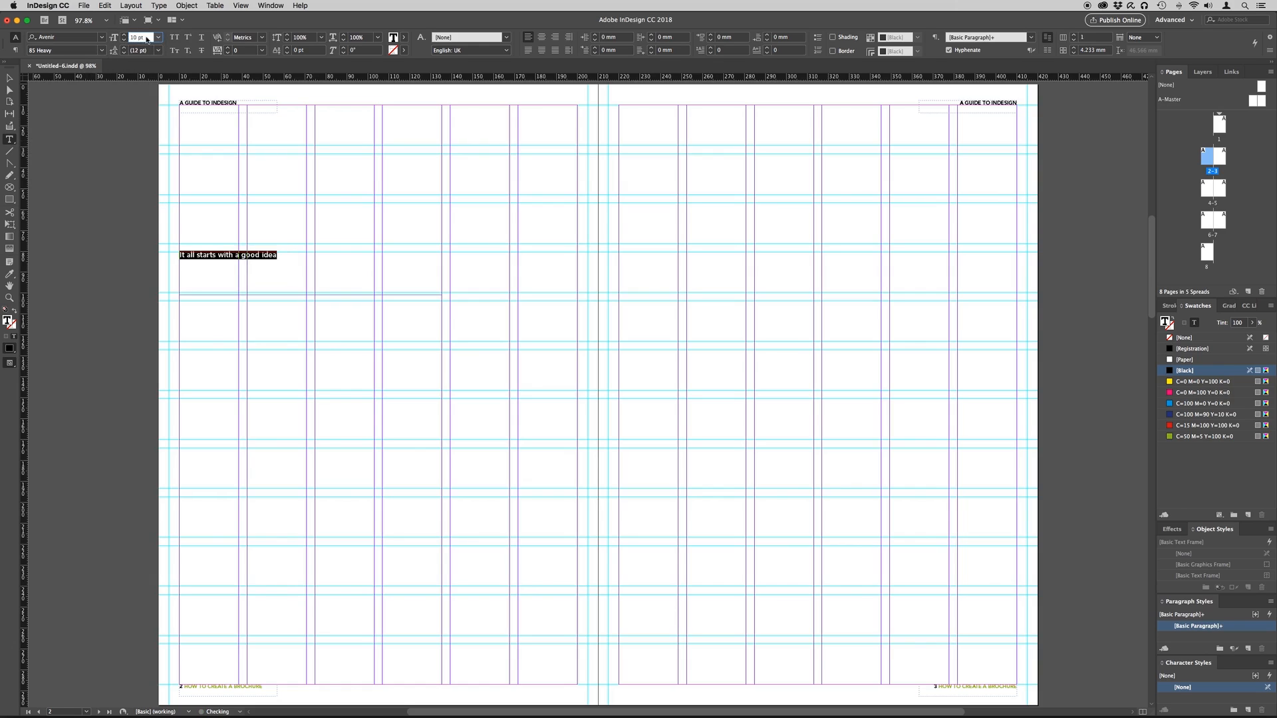
{"action": "double_click", "coordinate": [147, 37]}
{"action": "type", "text": "30"}
{"action": "key", "text": "Return"}
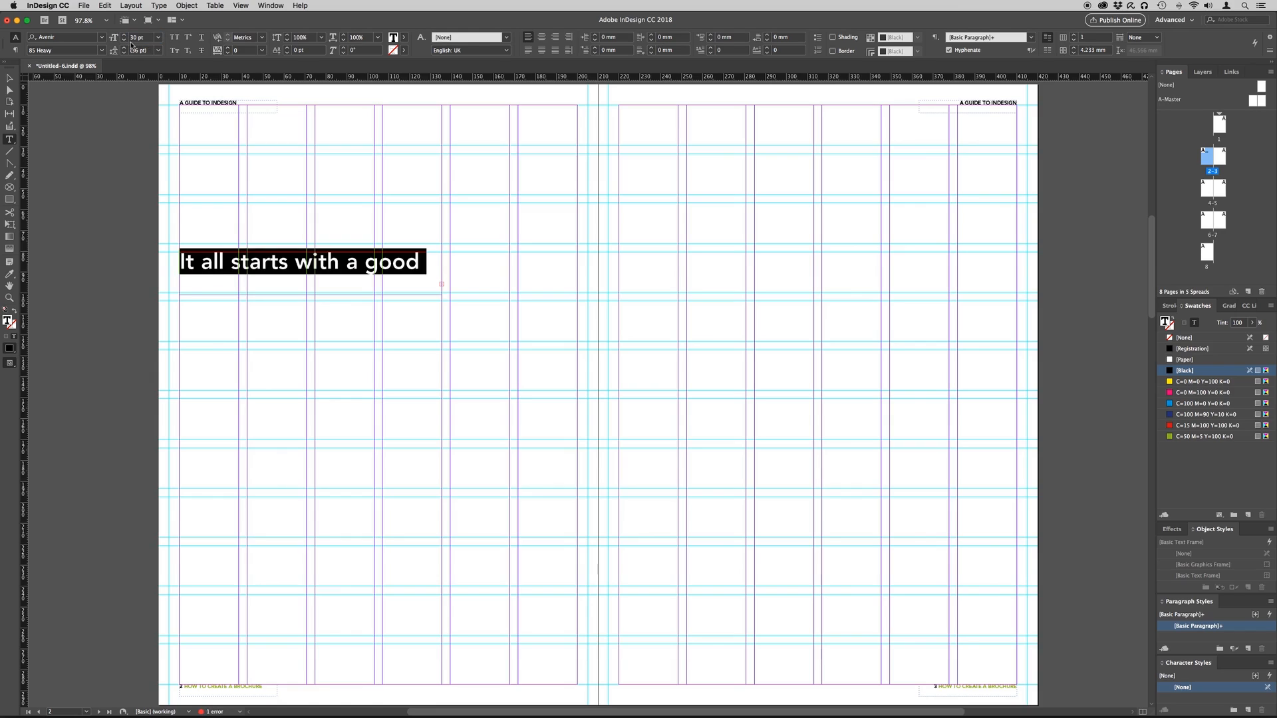
{"action": "left_click", "coordinate": [158, 51]}
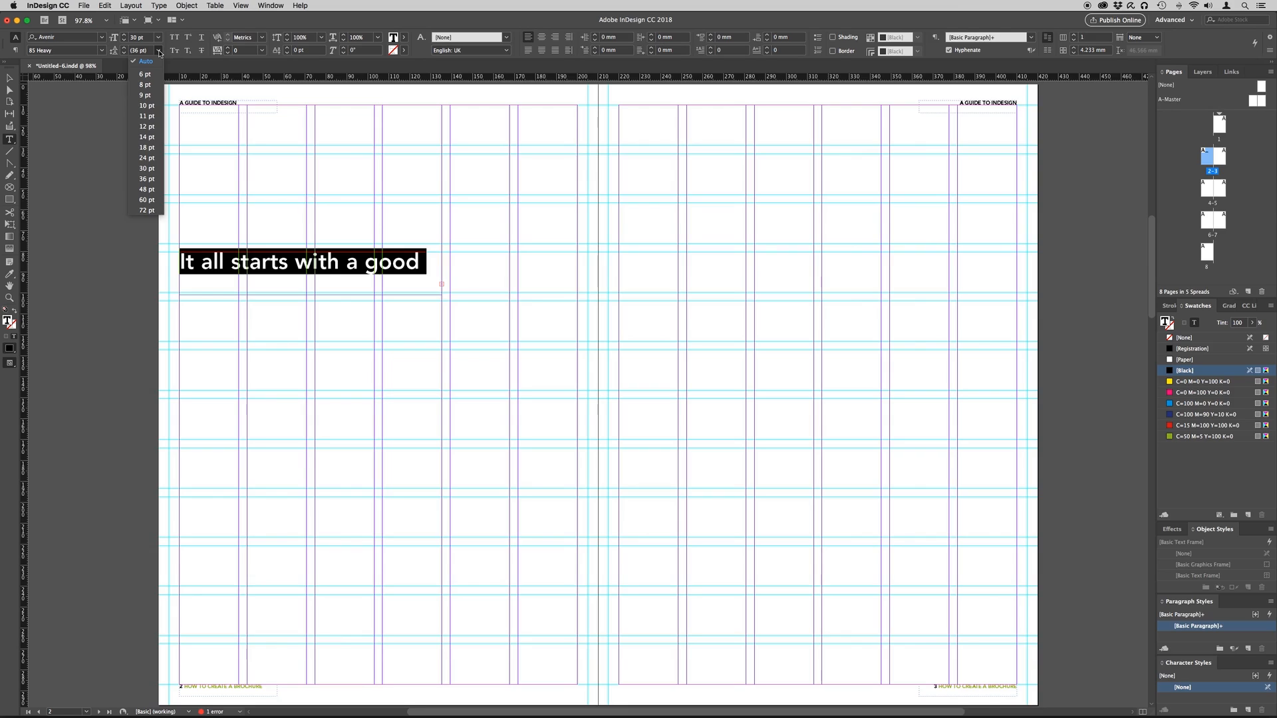
{"action": "left_click", "coordinate": [147, 52]}
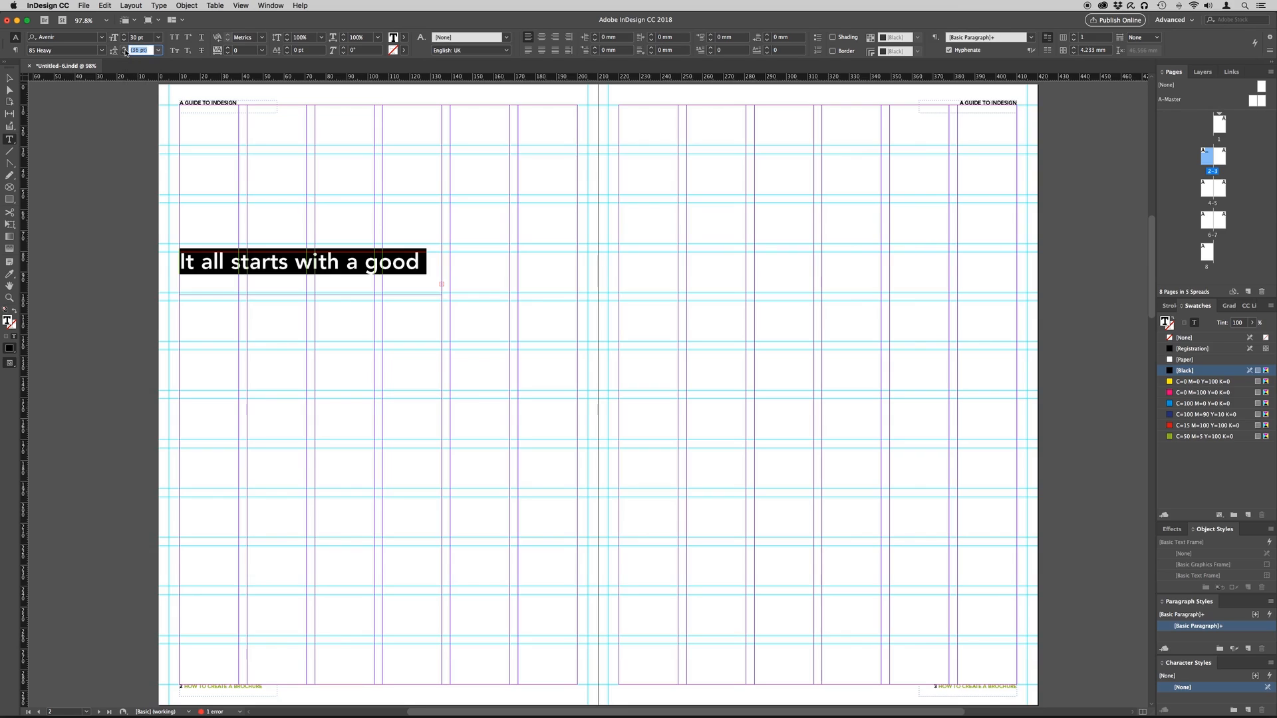
{"action": "type", "text": "32"}
{"action": "key", "text": "Return"}
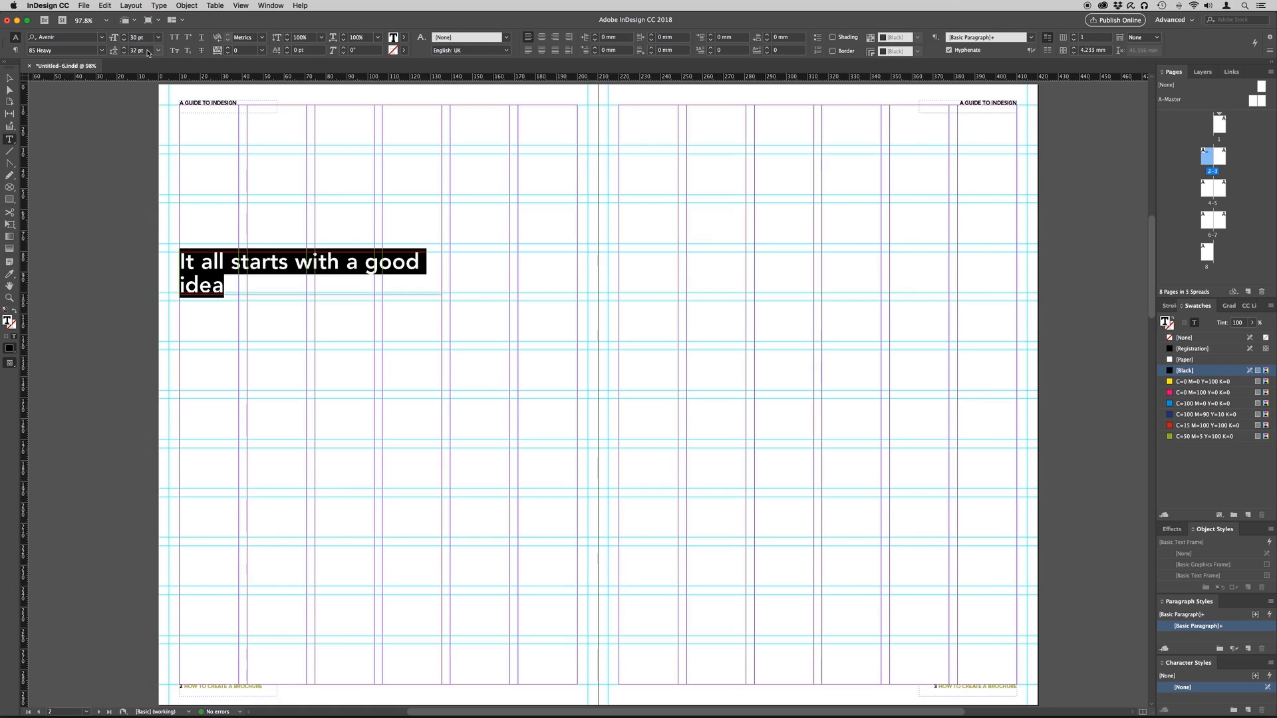
Set the heading in all caps and its tracking to -10
{"action": "left_click", "coordinate": [175, 41]}
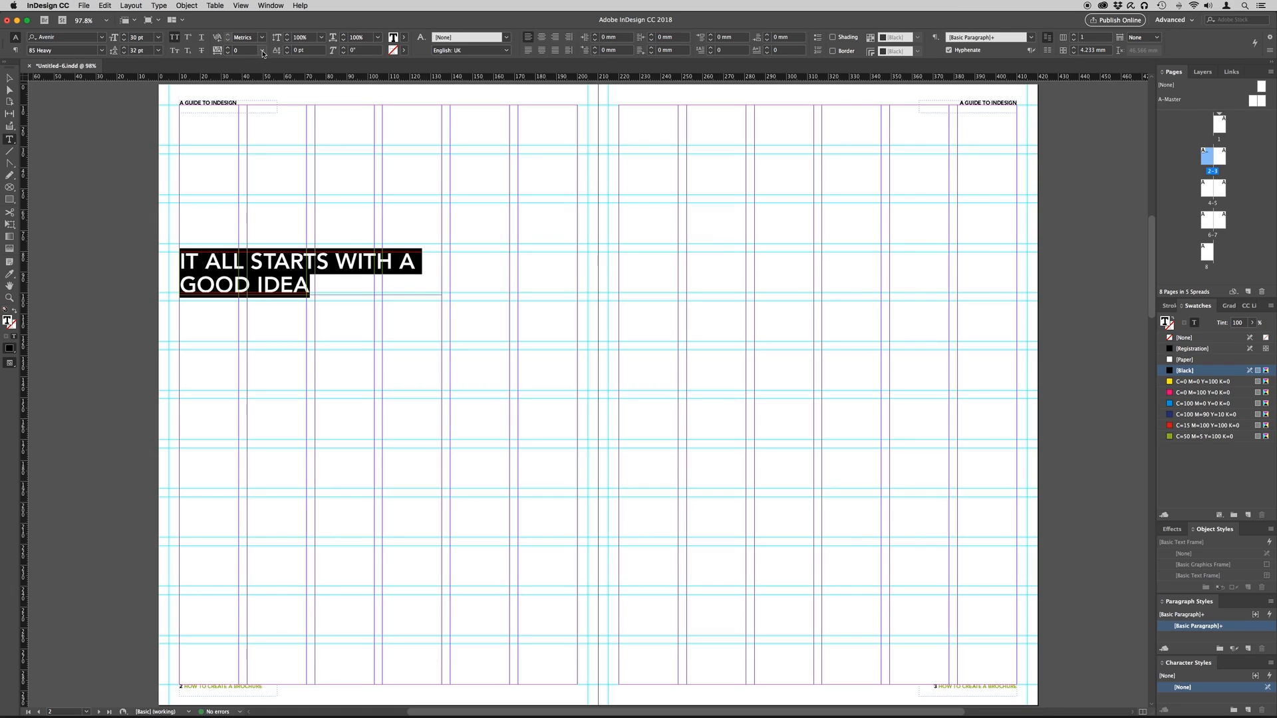
{"action": "left_click", "coordinate": [262, 51]}
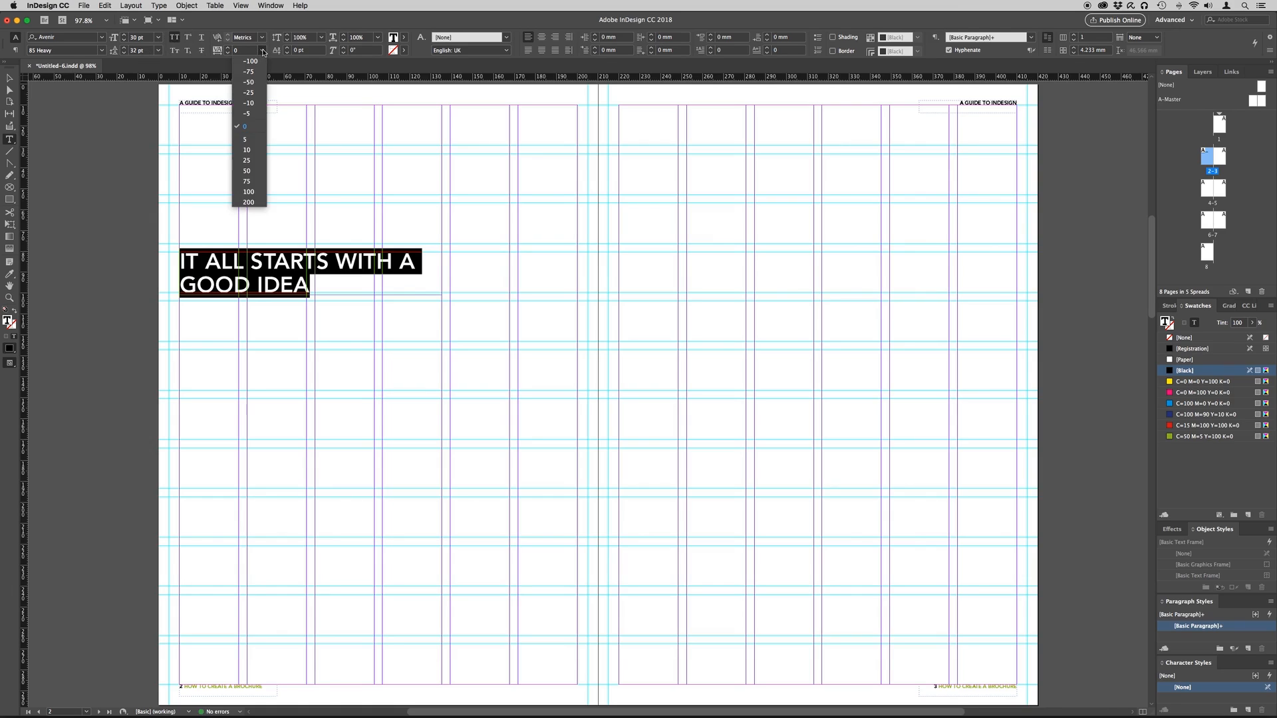
{"action": "left_click", "coordinate": [250, 103]}
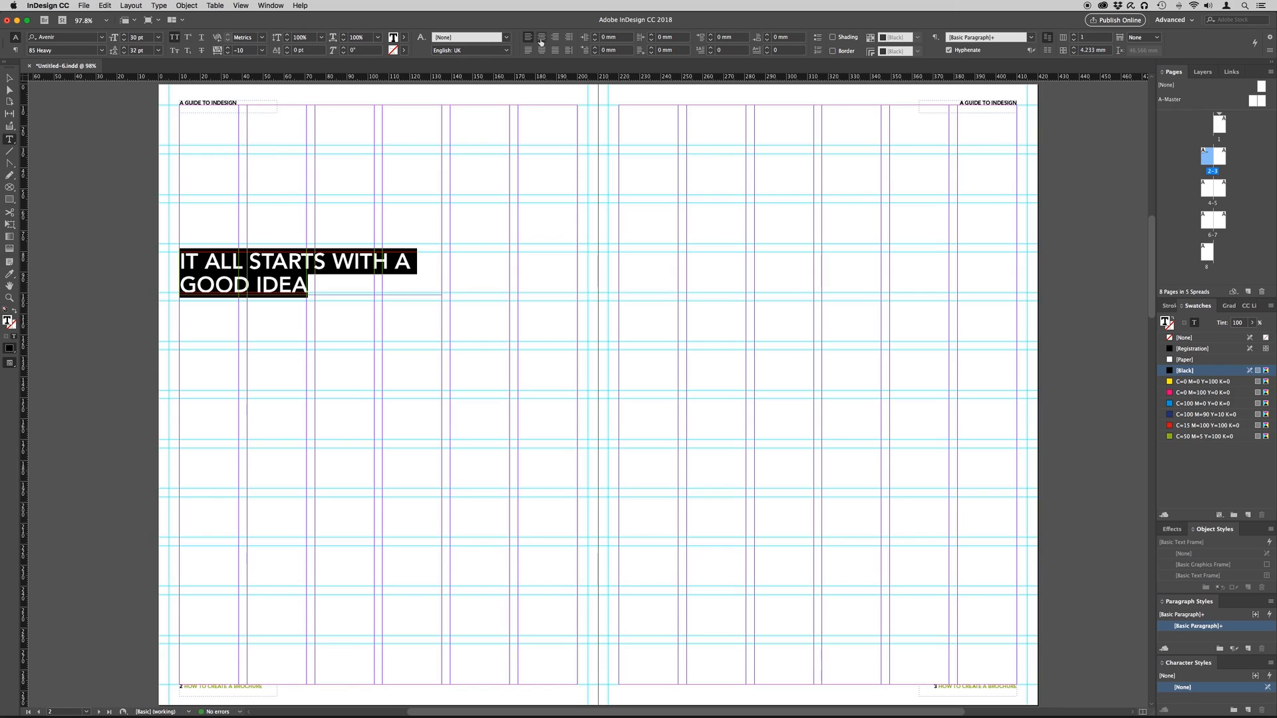
Try right and centre alignment on the heading and return it to left alignment
{"action": "left_click", "coordinate": [556, 40]}
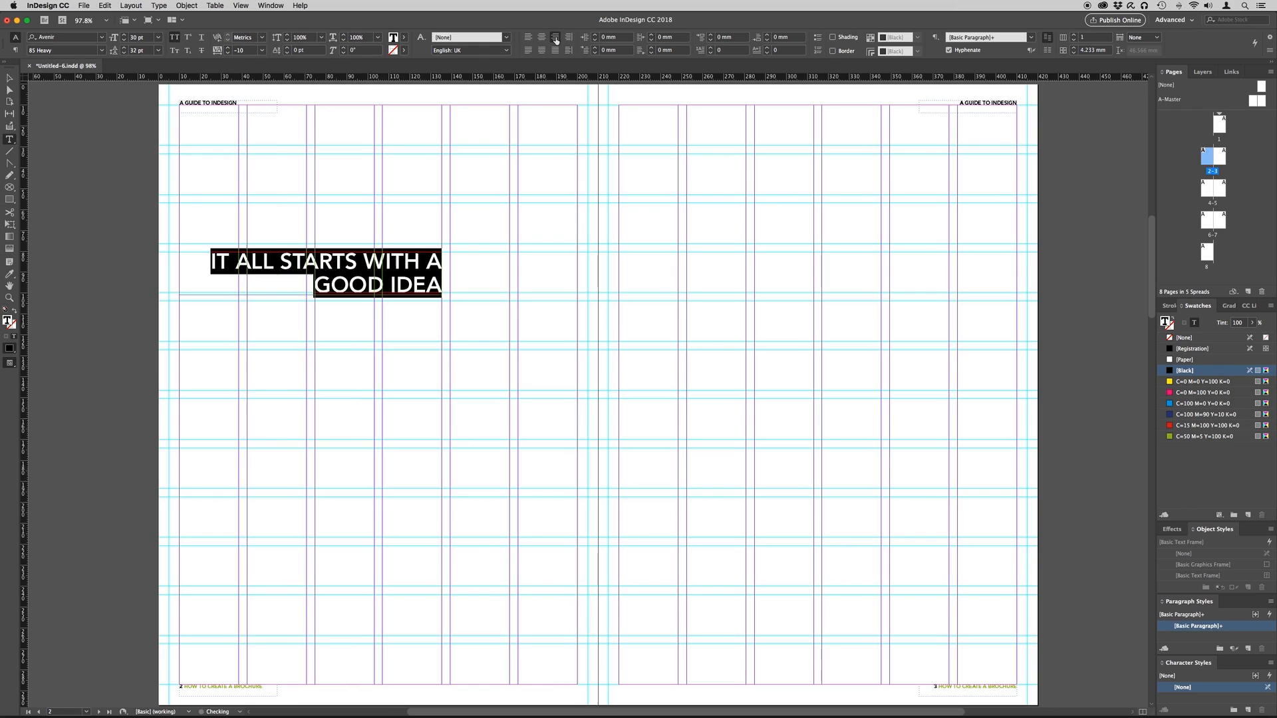
{"action": "left_click", "coordinate": [542, 37]}
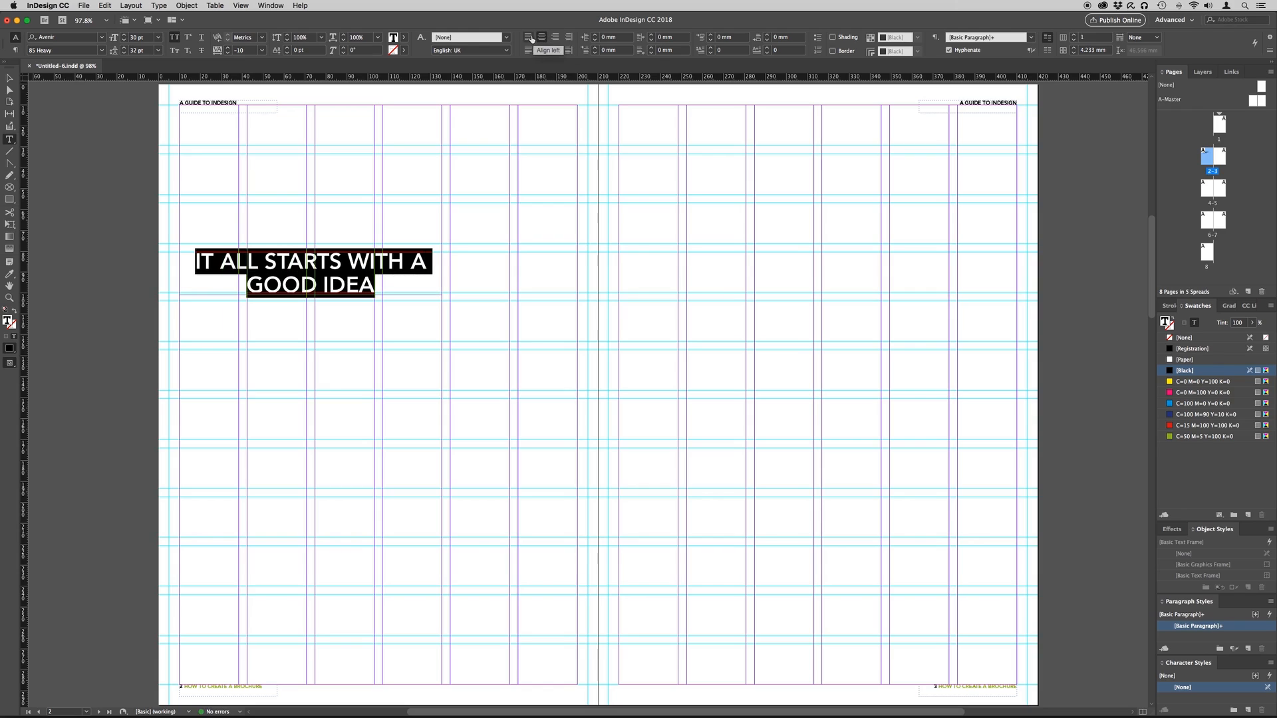
{"action": "left_click", "coordinate": [528, 38]}
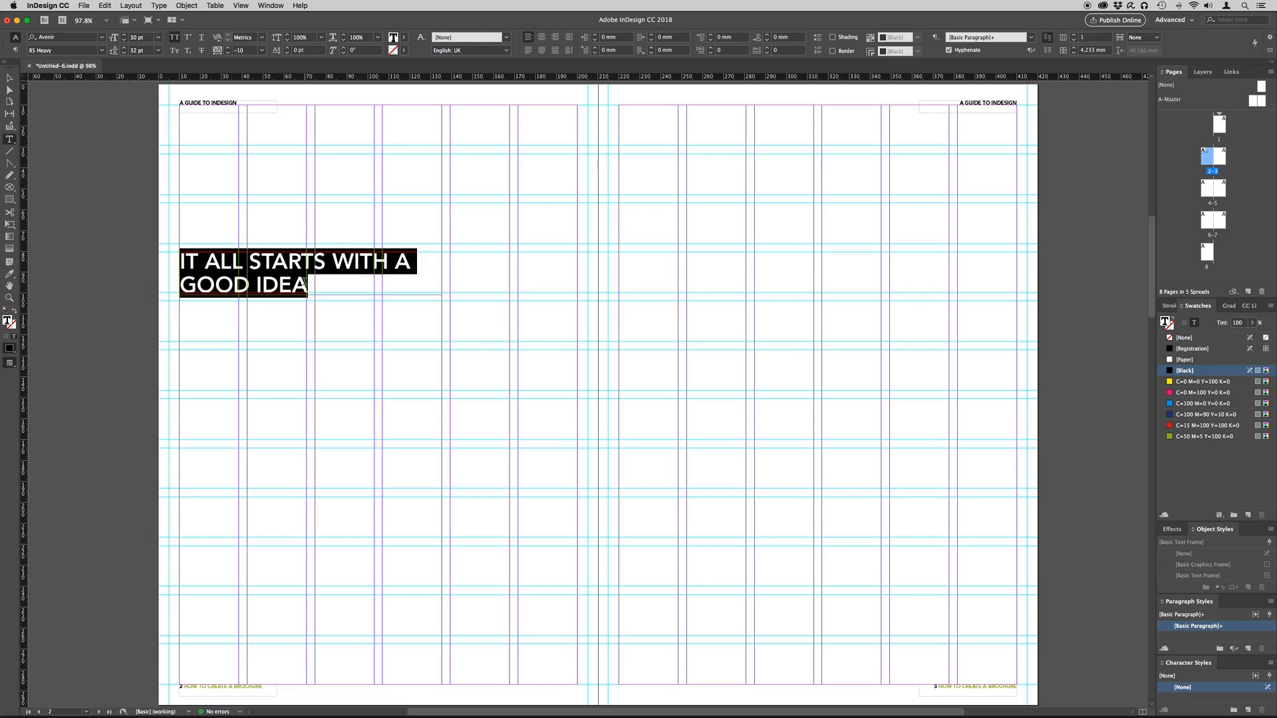
Set the words "GOOD IDEA" in the heading to the 95 Black font style
{"action": "left_click_drag", "start_coordinate": [307, 285], "coordinate": [185, 282]}
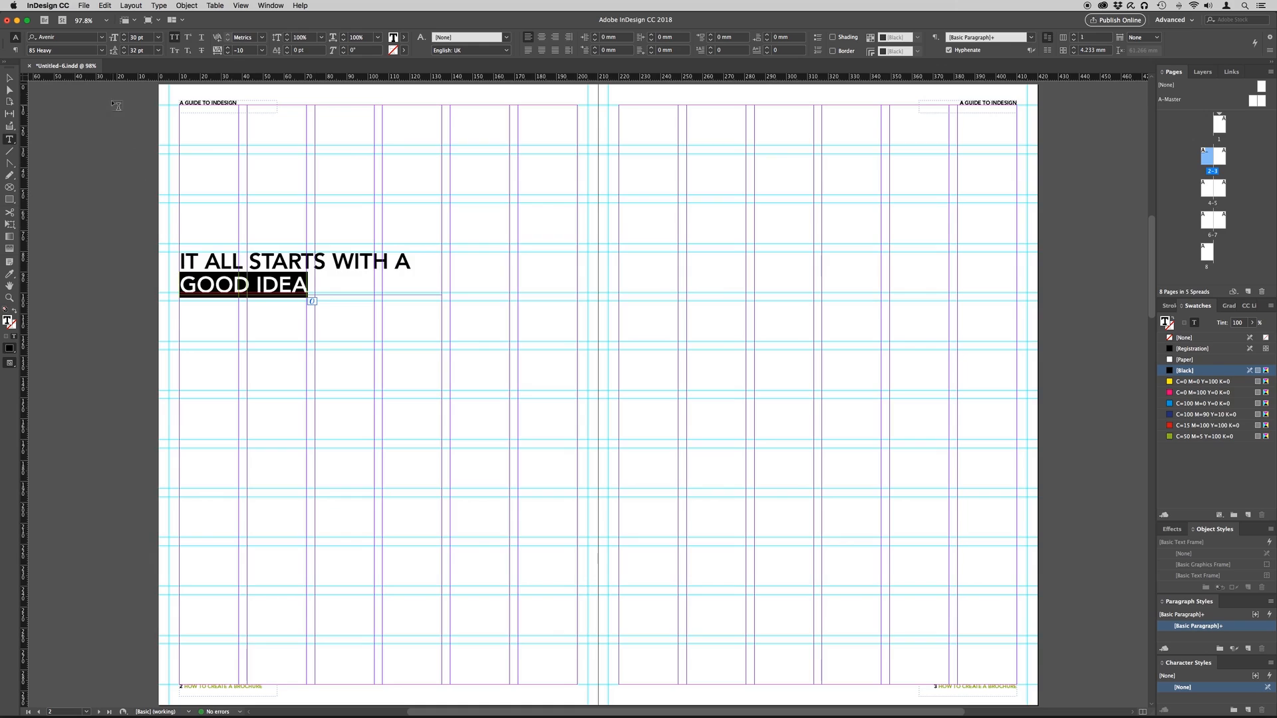
{"action": "left_click", "coordinate": [101, 50]}
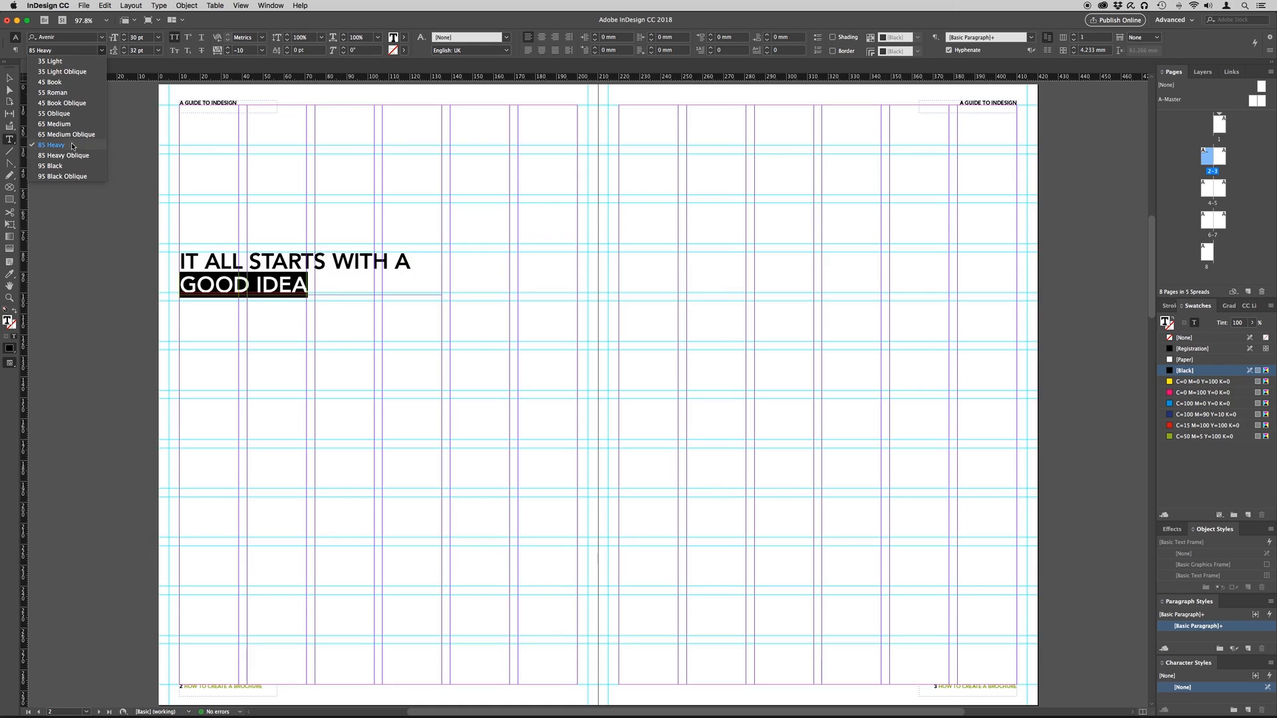
{"action": "left_click", "coordinate": [72, 167]}
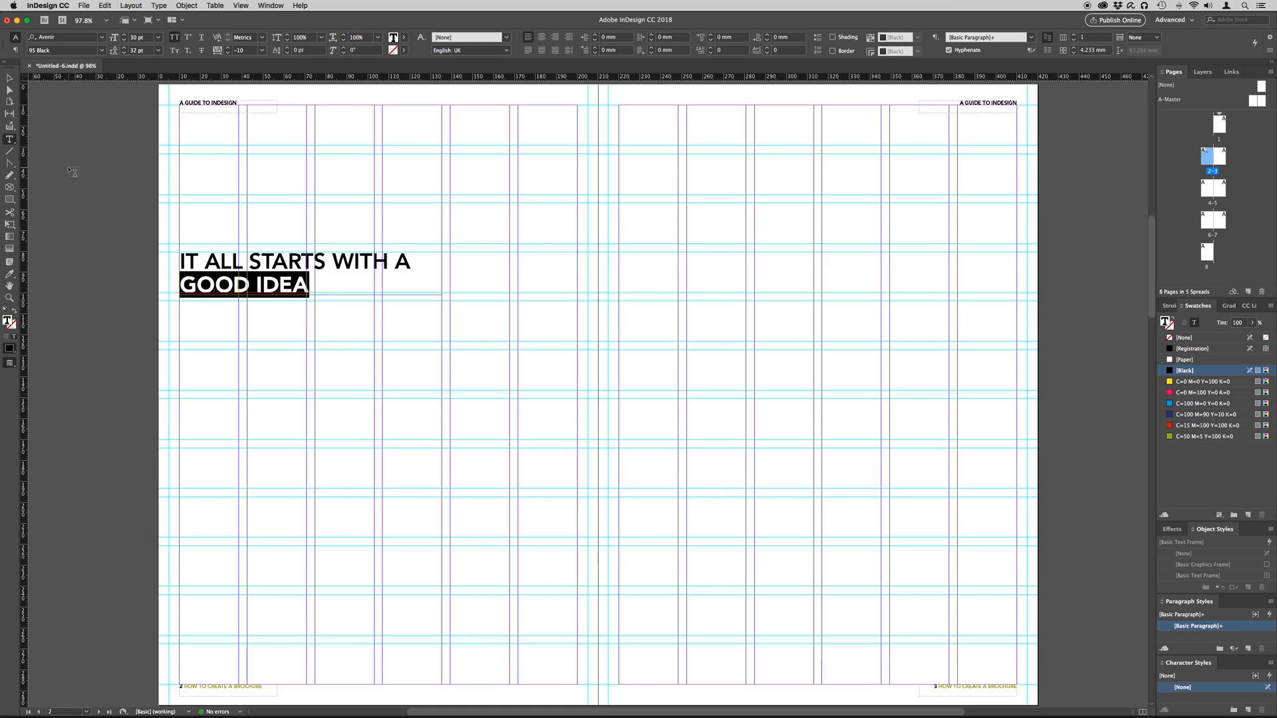
{"action": "left_click", "coordinate": [331, 293]}
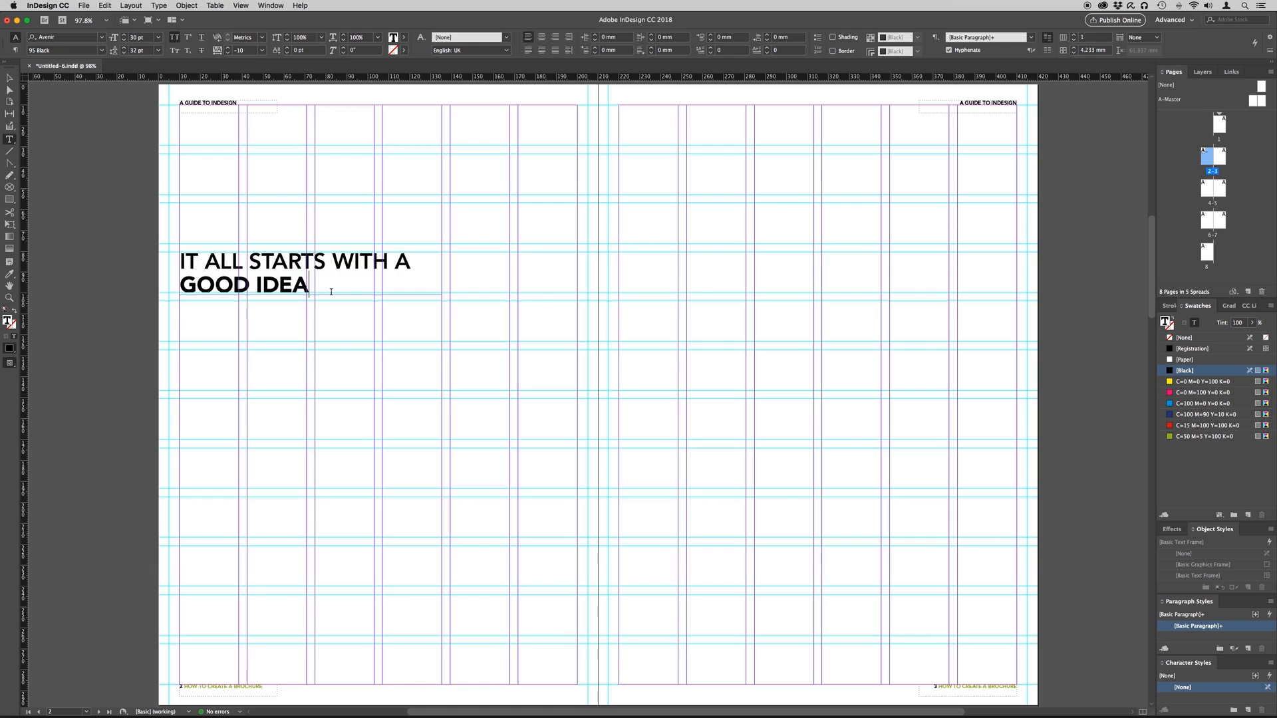
Fill the whole heading text with the green swatch C=50 M=5 Y=100 K=0
{"action": "left_click_drag", "start_coordinate": [330, 293], "coordinate": [186, 263]}
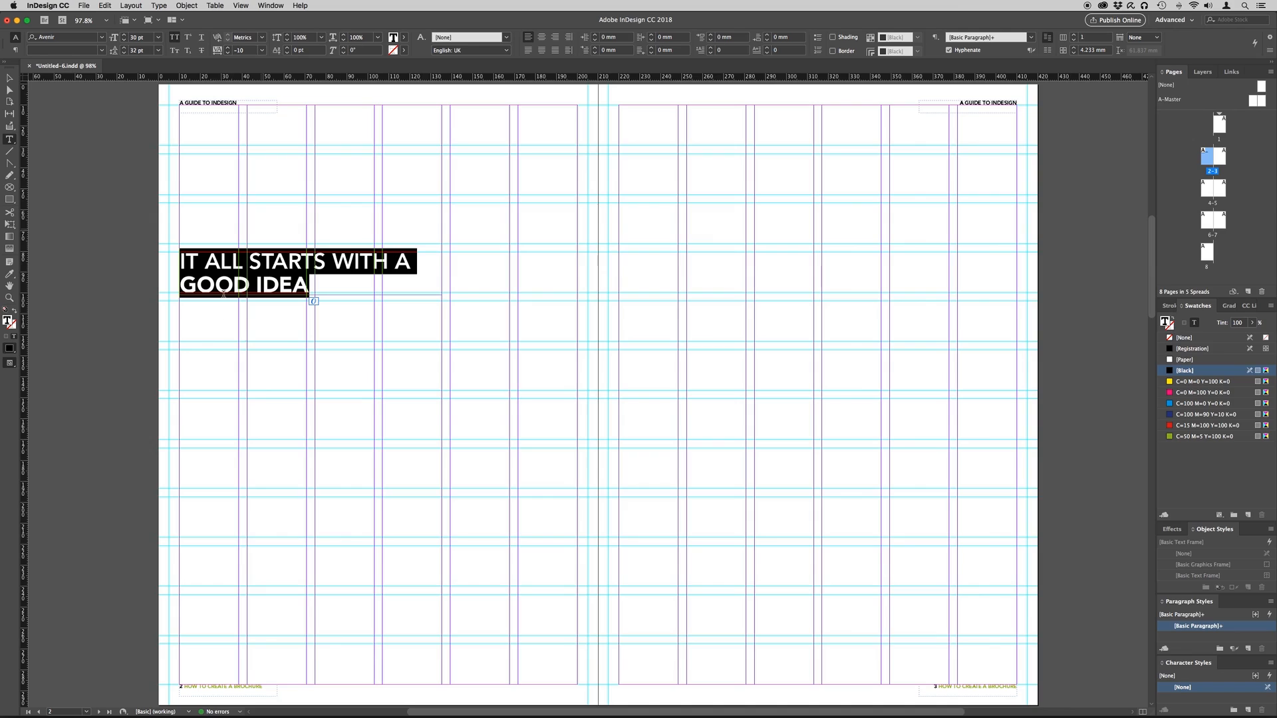
{"action": "left_click", "coordinate": [1174, 320]}
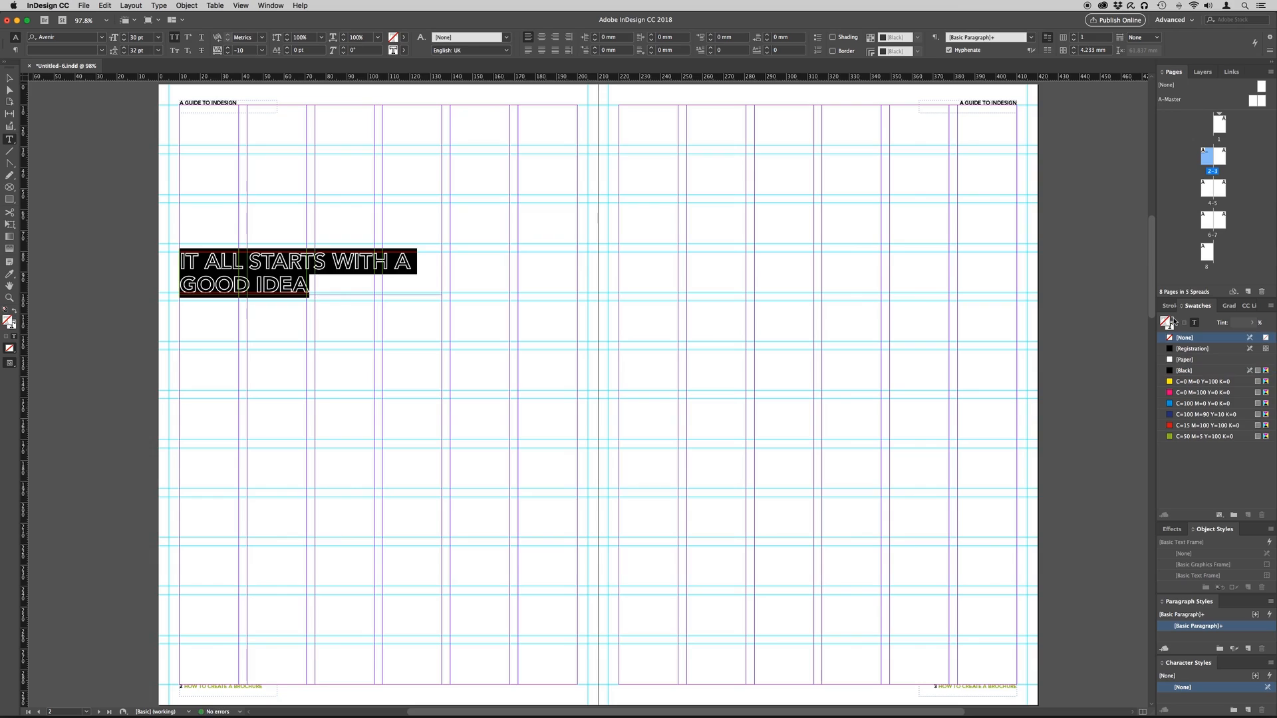
{"action": "left_click", "coordinate": [1174, 319]}
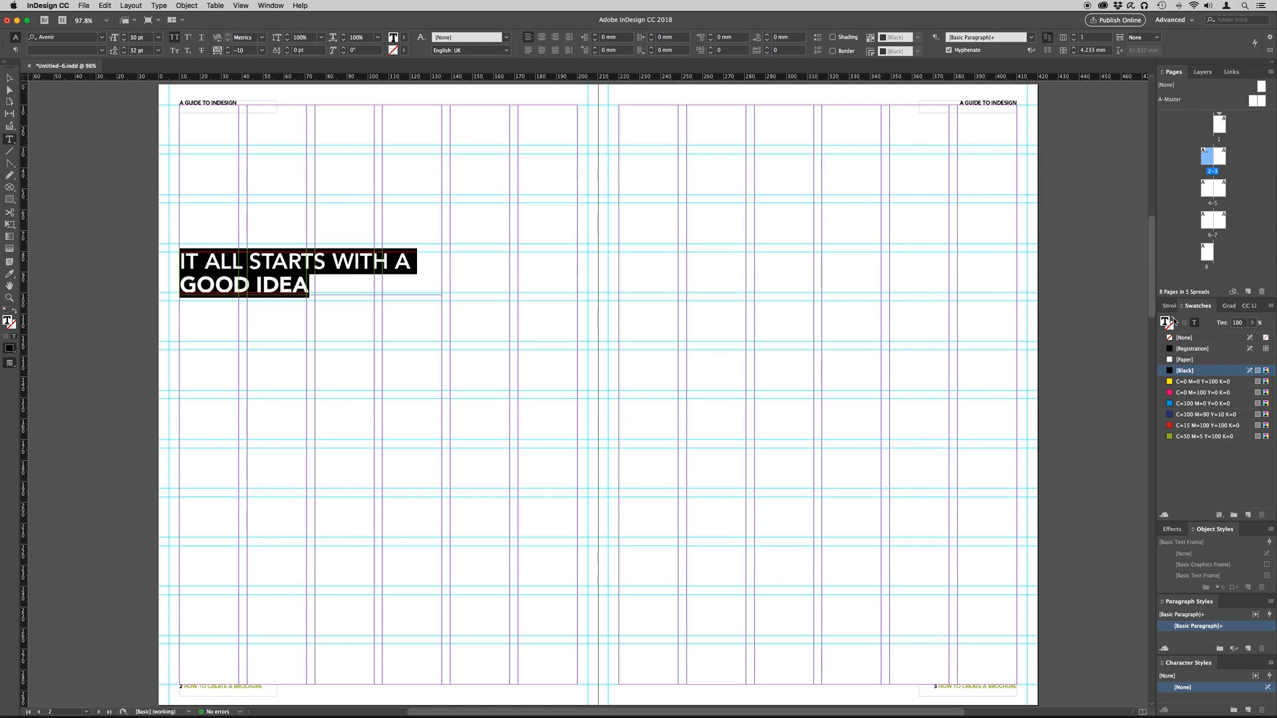
{"action": "left_click", "coordinate": [1190, 438]}
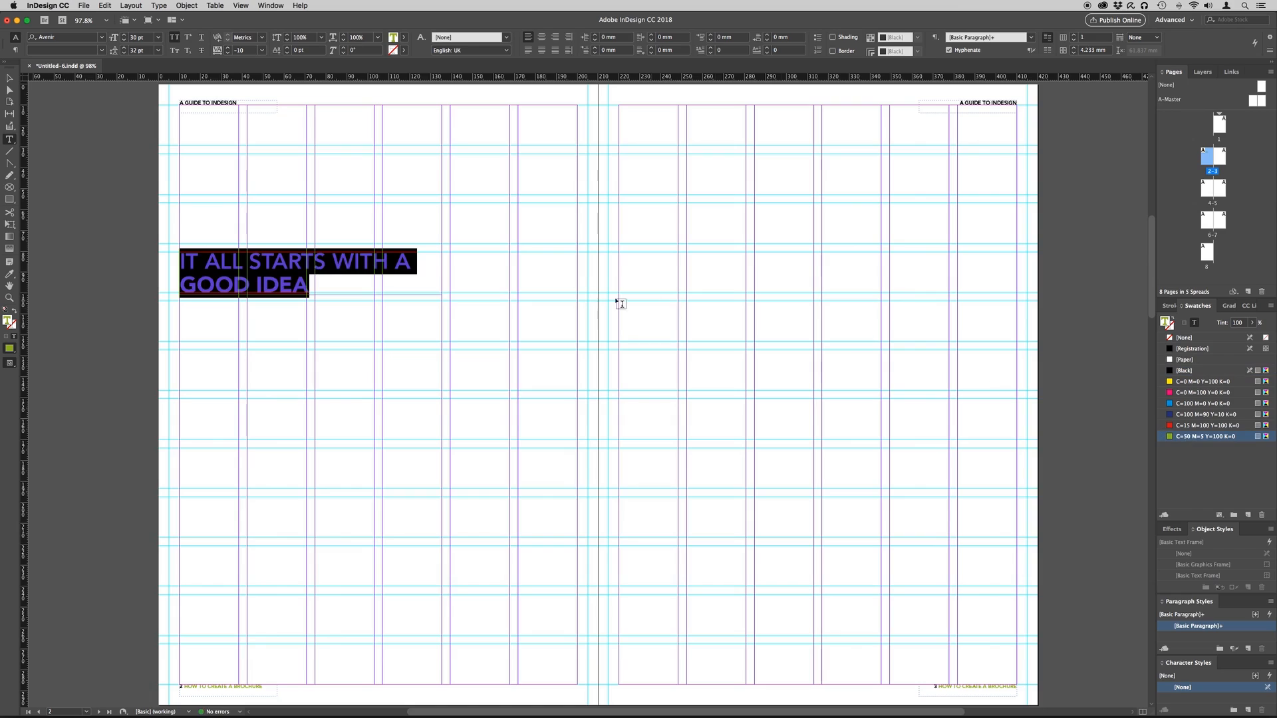
{"action": "left_click", "coordinate": [359, 290]}
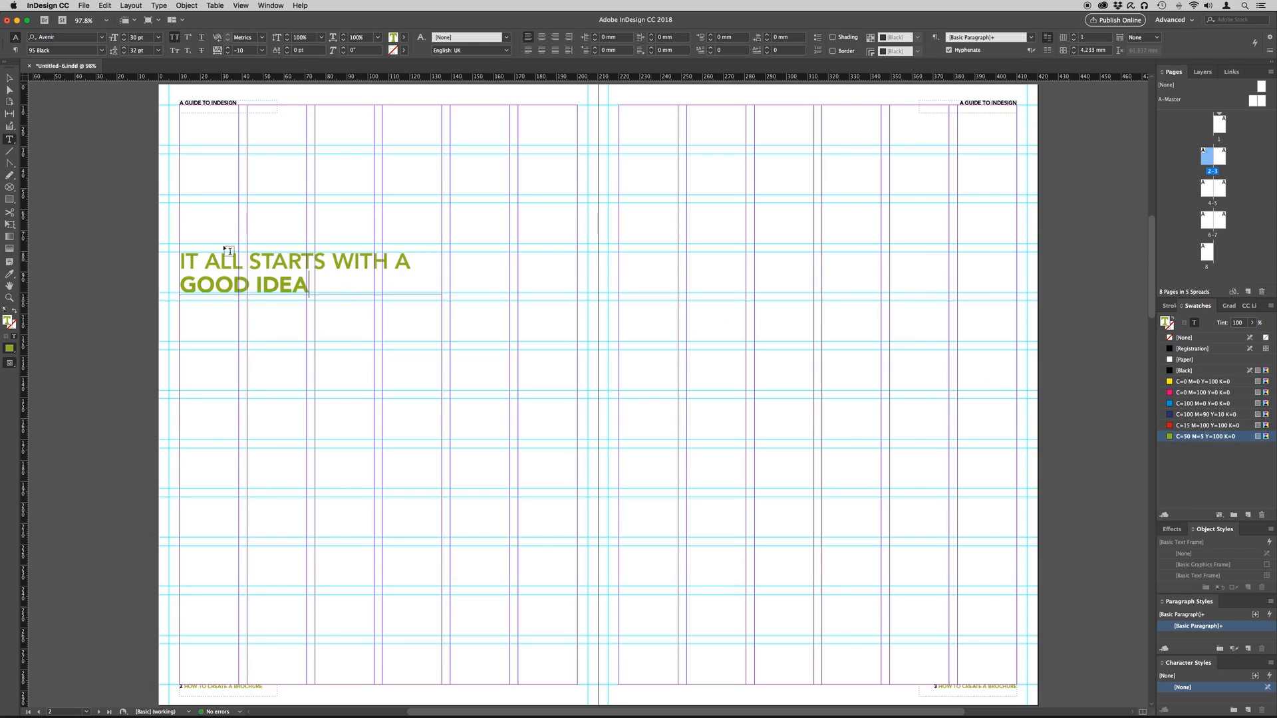
Draw a four-column-wide text frame directly below the heading and fill it with placeholder text
{"action": "left_click_drag", "start_coordinate": [180, 300], "coordinate": [442, 399]}
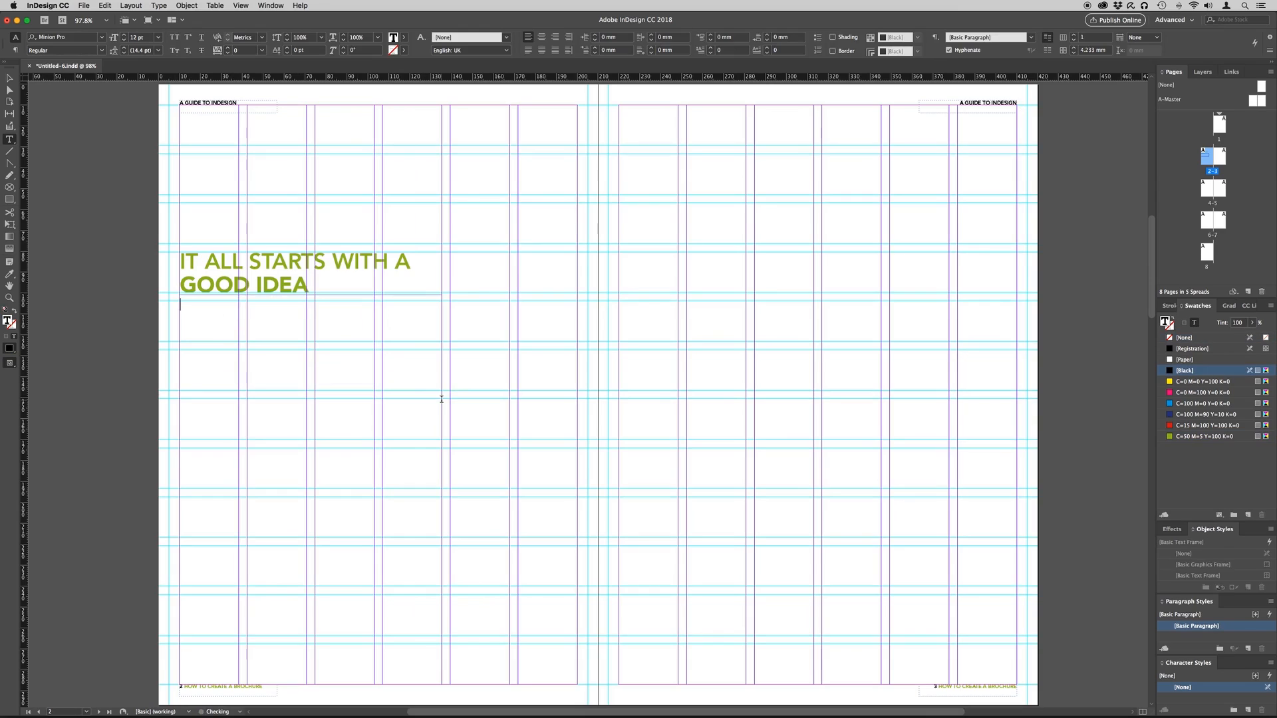
{"action": "right_click", "coordinate": [238, 338]}
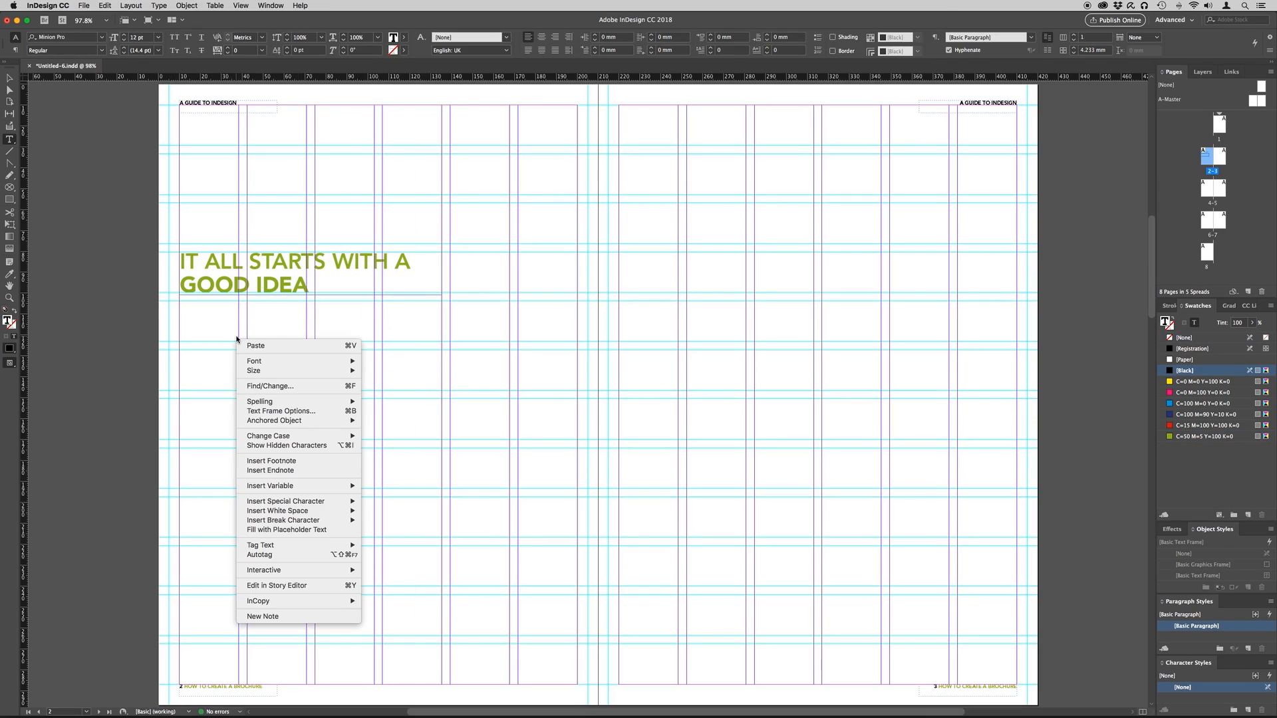
{"action": "left_click", "coordinate": [271, 531]}
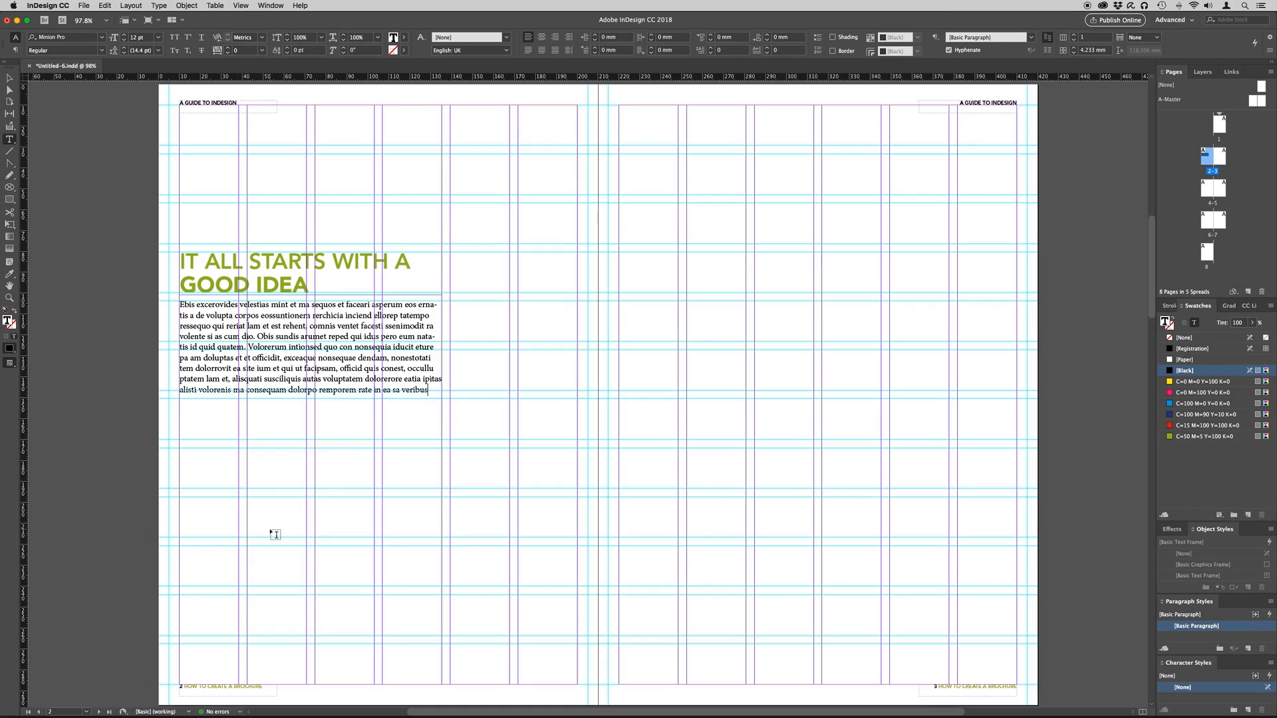
Set all the placeholder text below the heading in Avenir 45 Book at 10 pt
{"action": "left_click_drag", "start_coordinate": [428, 391], "coordinate": [177, 303]}
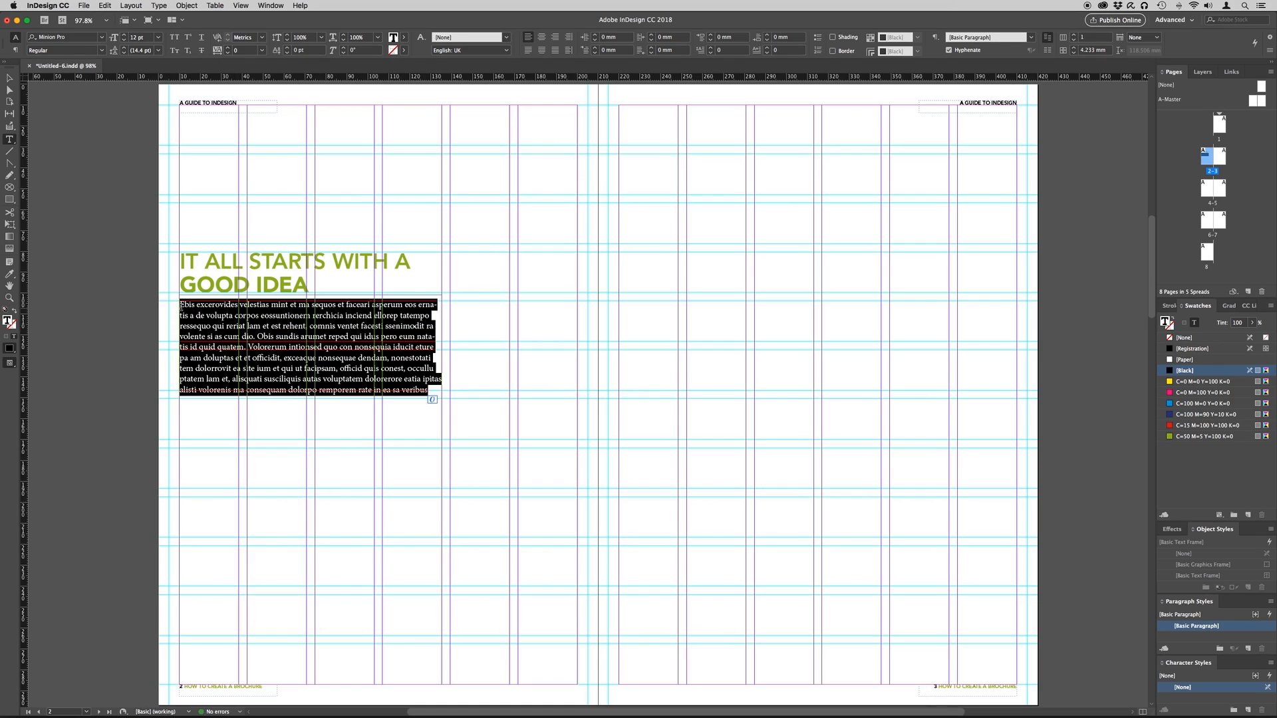
{"action": "left_click", "coordinate": [102, 38]}
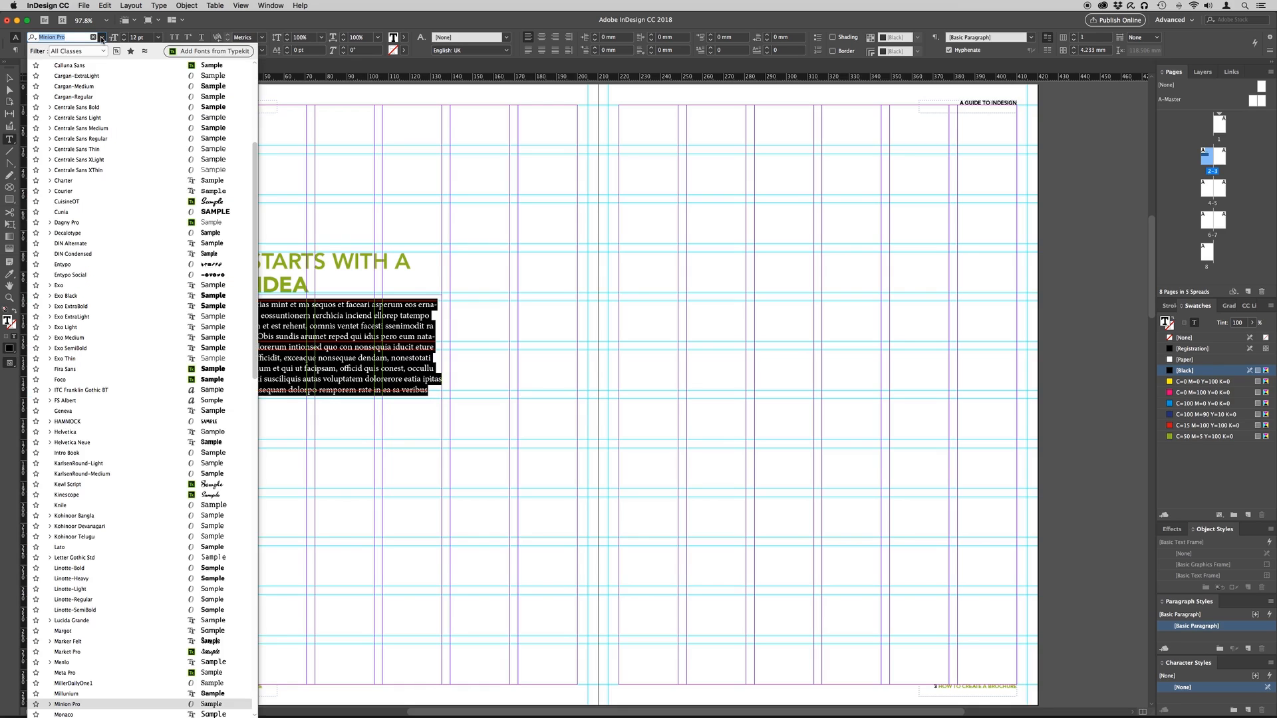
{"action": "scroll", "coordinate": [72, 69], "scroll_direction": "up", "scroll_amount": 5}
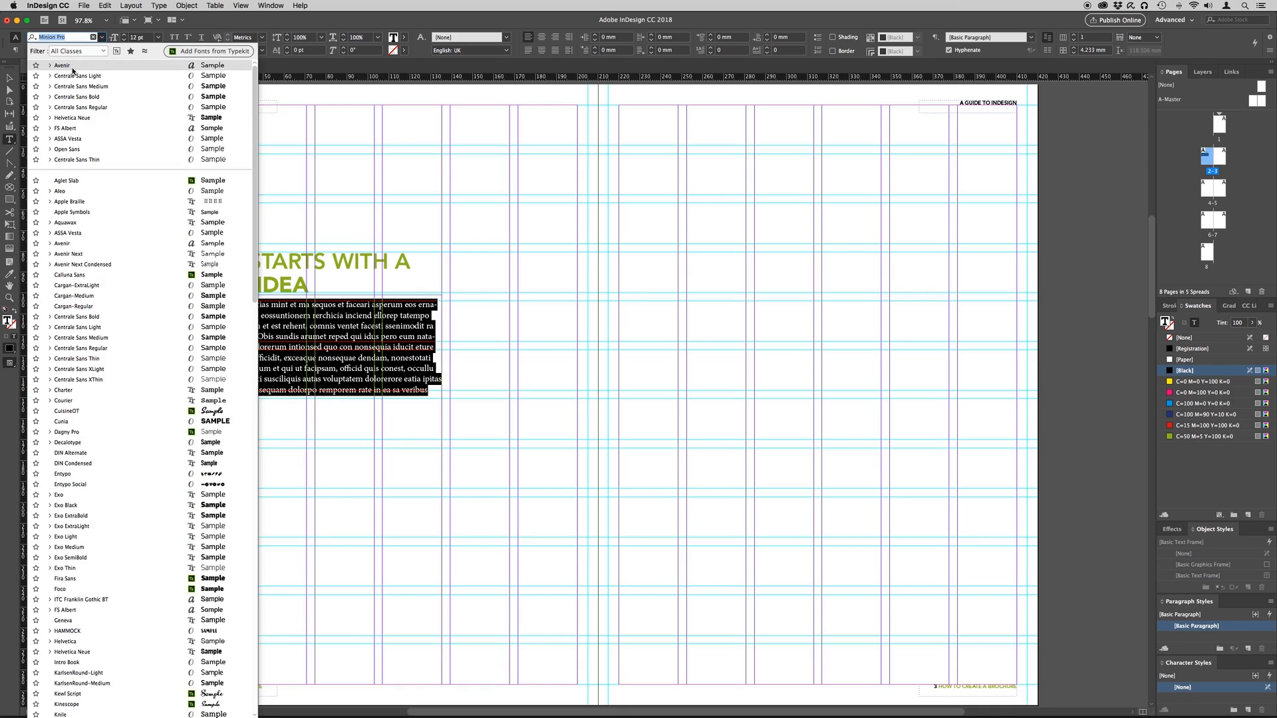
{"action": "left_click", "coordinate": [72, 66]}
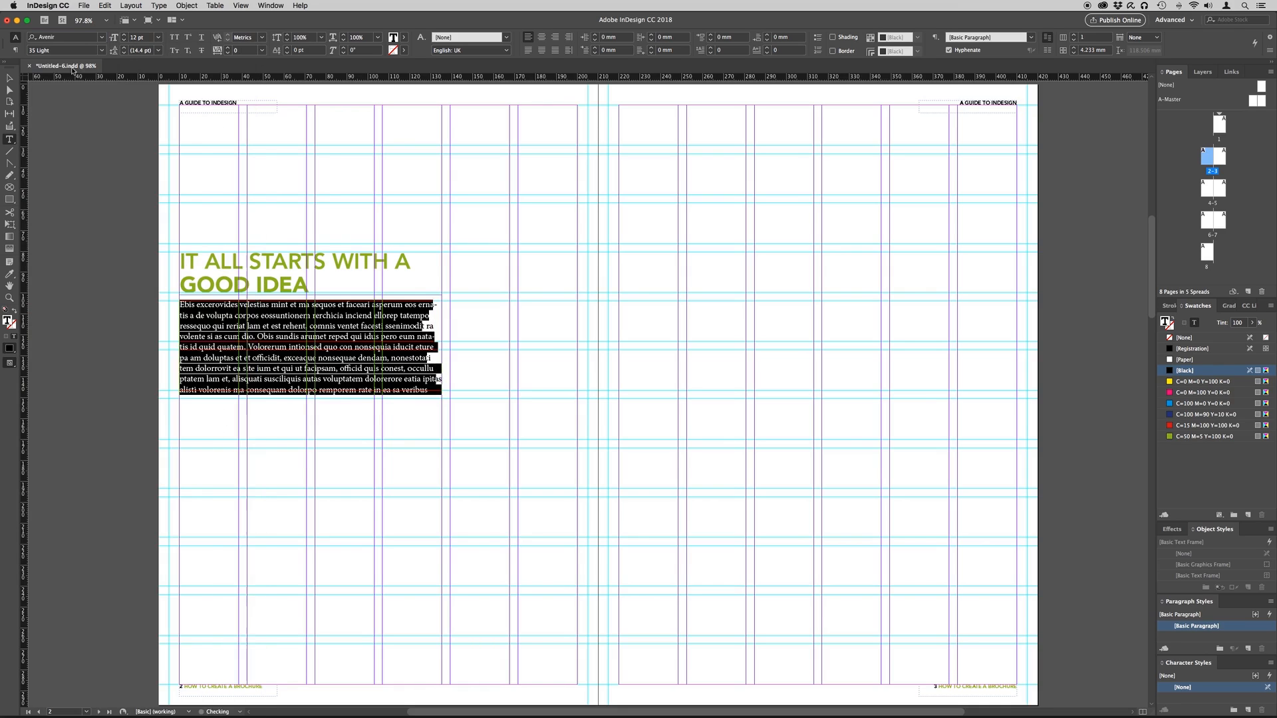
{"action": "left_click", "coordinate": [101, 50]}
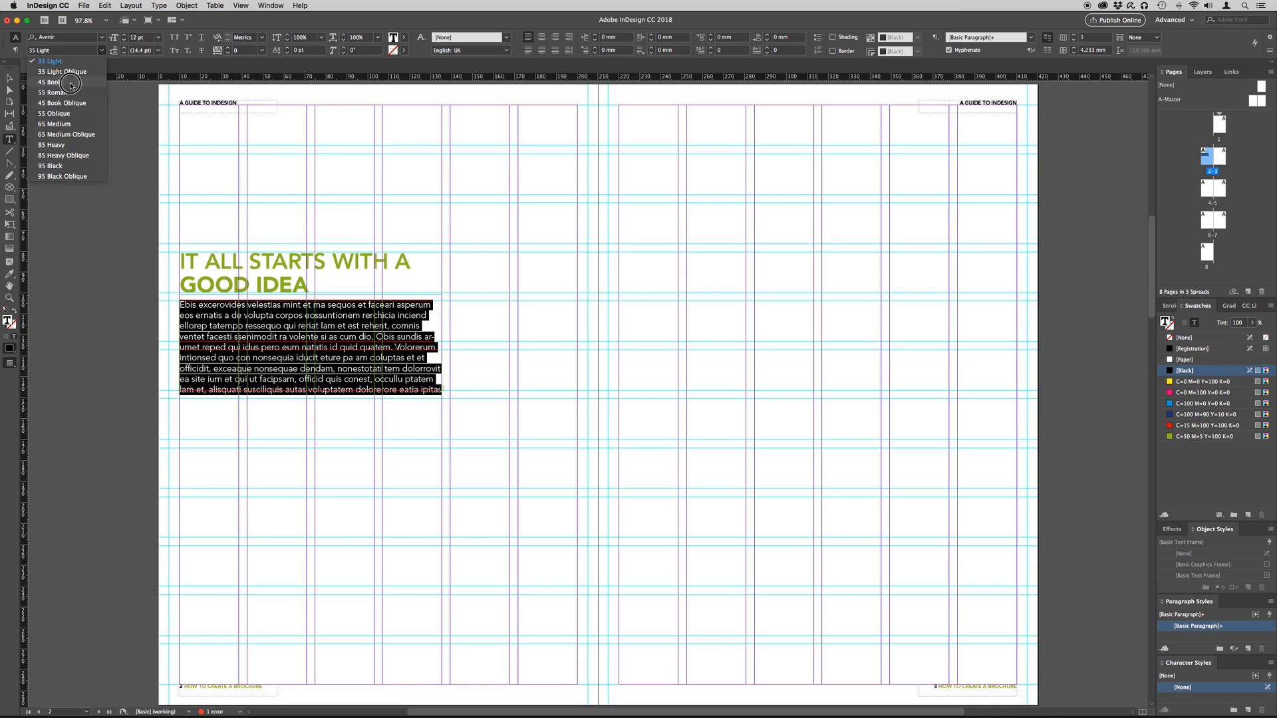
{"action": "left_click", "coordinate": [71, 82]}
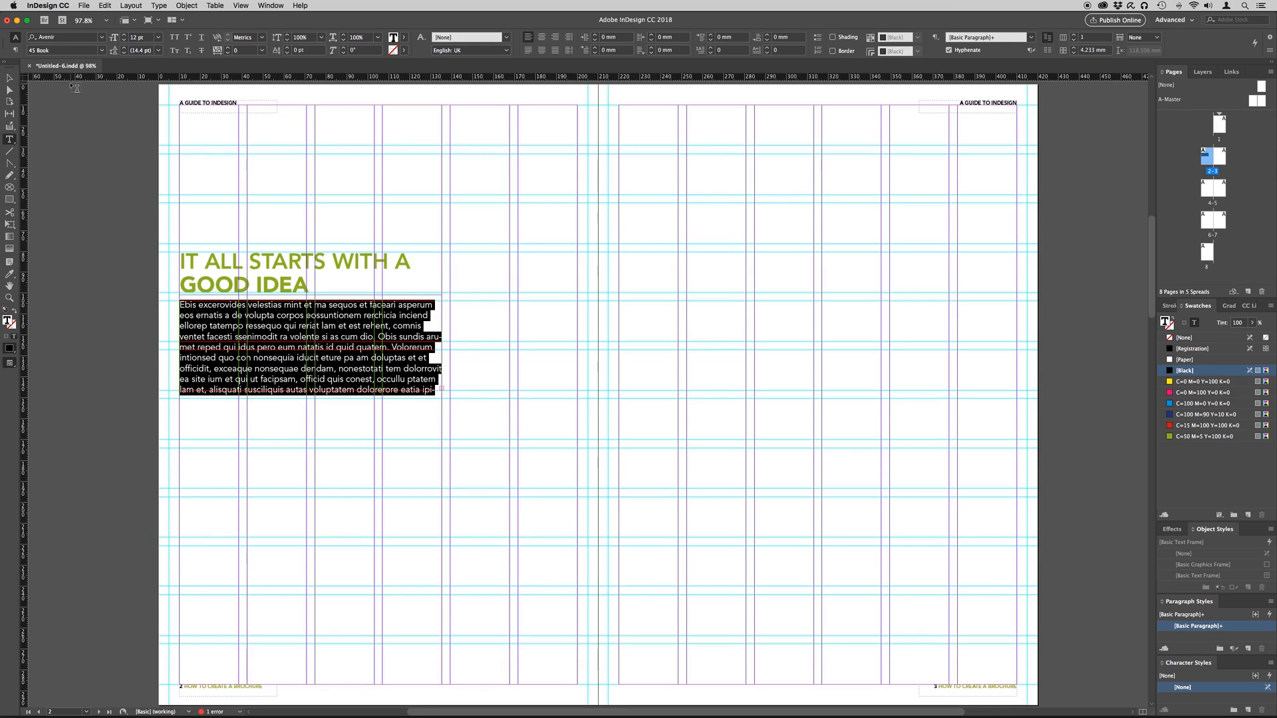
{"action": "left_click", "coordinate": [123, 40]}
{"action": "left_click", "coordinate": [123, 40]}
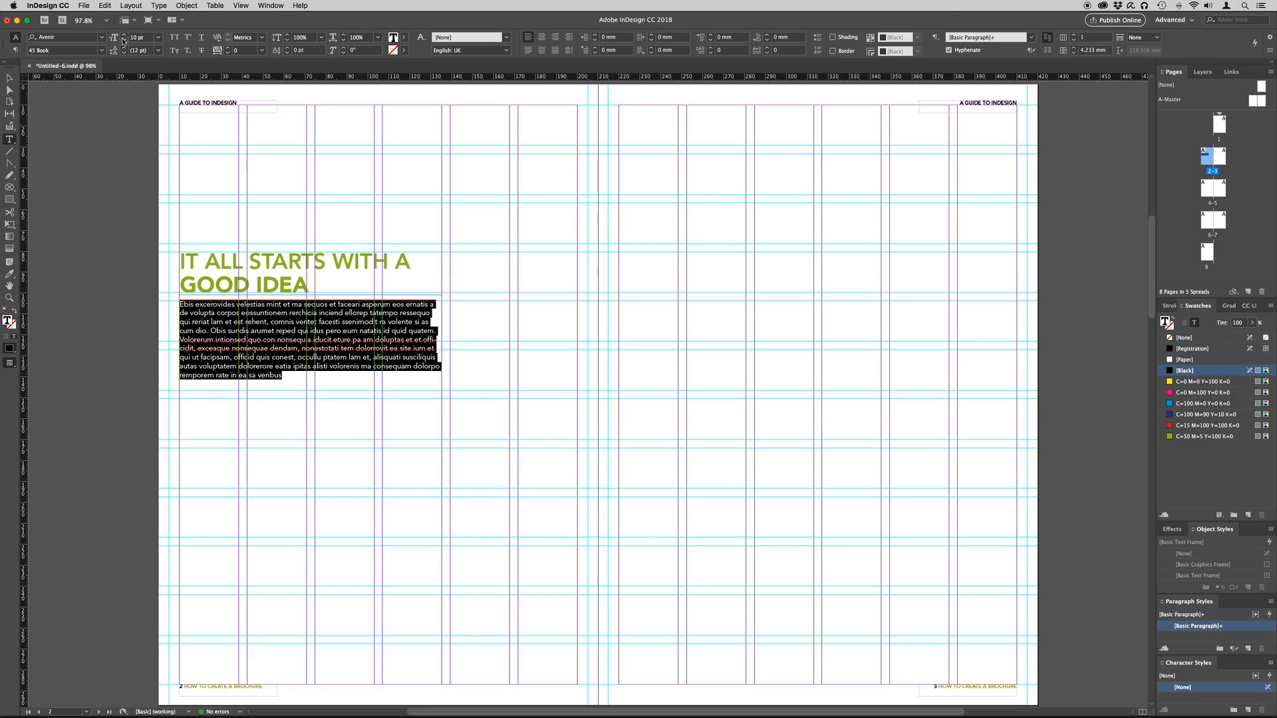
Split the placeholder text frame below the heading into two columns with a 4 mm gutter
{"action": "left_click", "coordinate": [159, 51]}
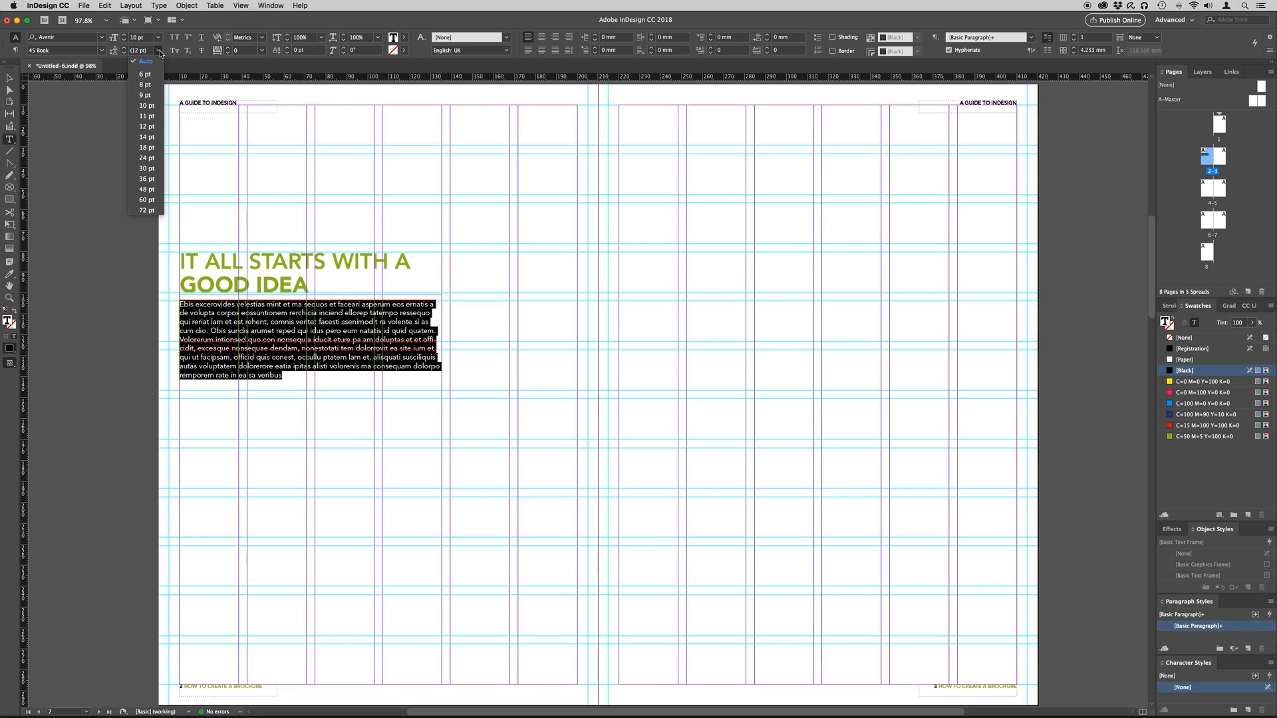
{"action": "left_click", "coordinate": [160, 52]}
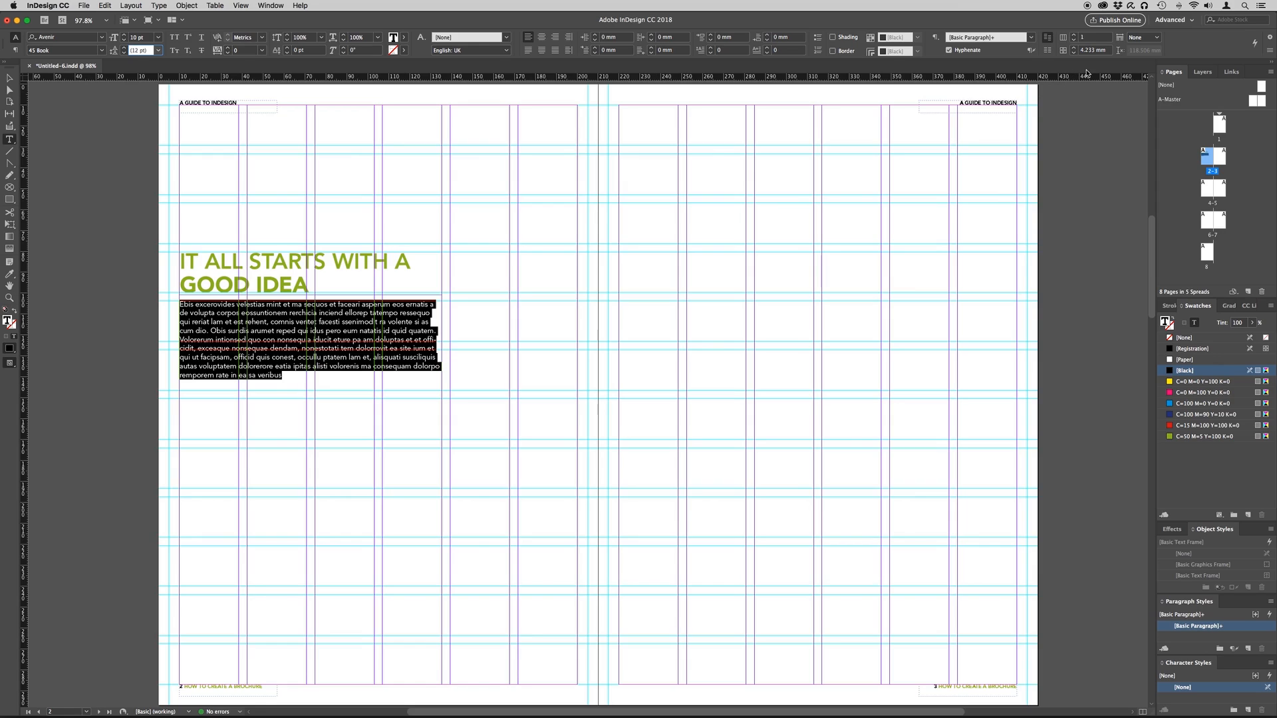
{"action": "left_click", "coordinate": [1073, 35]}
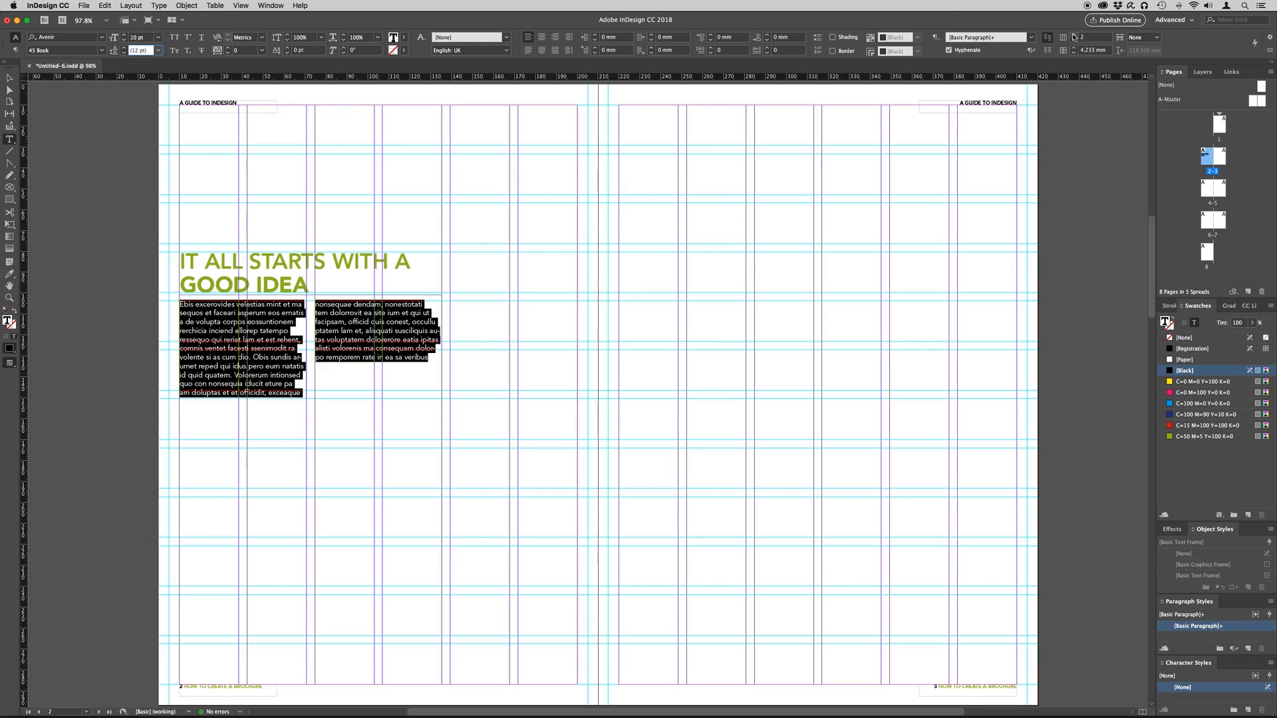
{"action": "left_click", "coordinate": [1073, 54]}
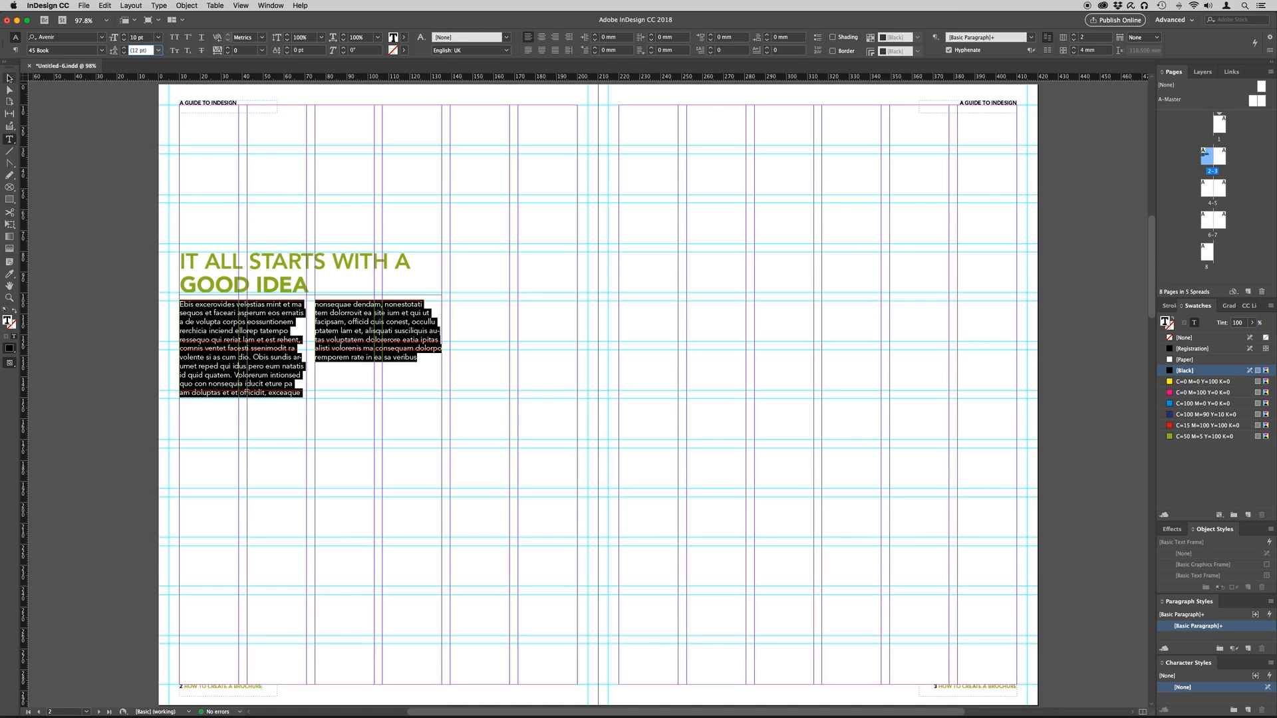
Shorten the two-column text frame to about 38 mm high and move it down the page to about Y 174 mm
{"action": "left_click", "coordinate": [10, 78]}
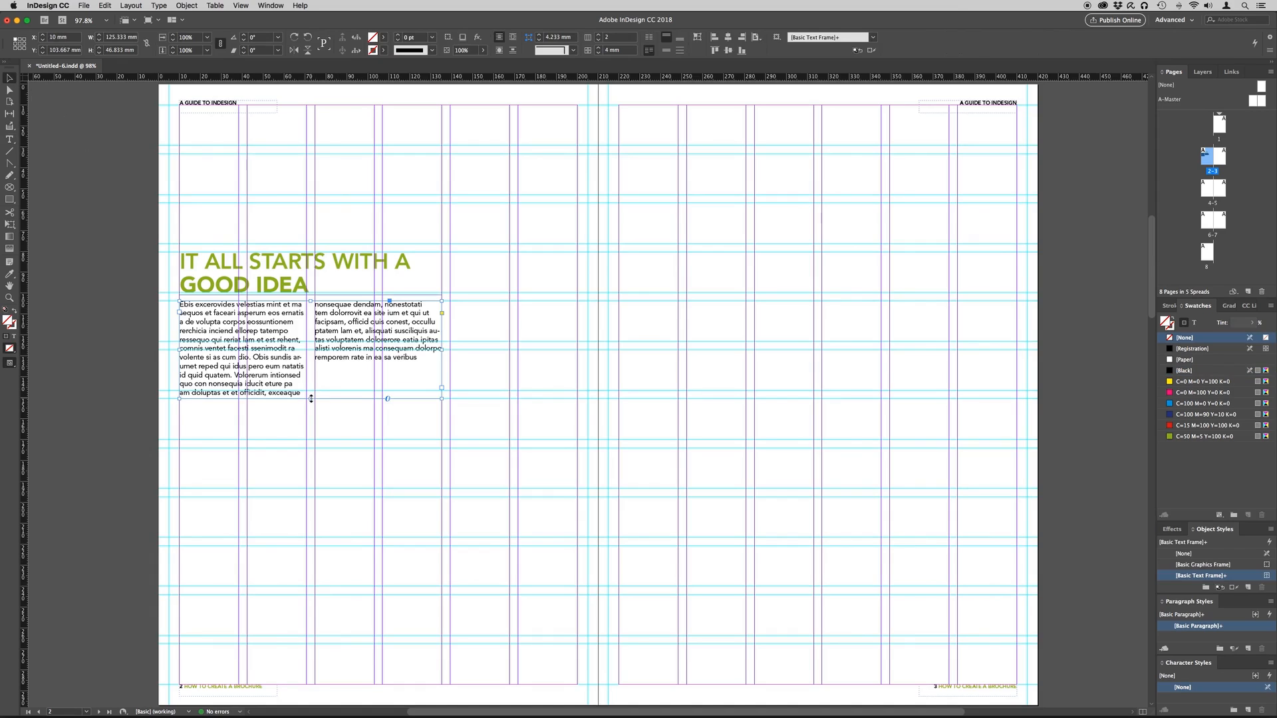
{"action": "left_click_drag", "start_coordinate": [311, 398], "coordinate": [311, 383]}
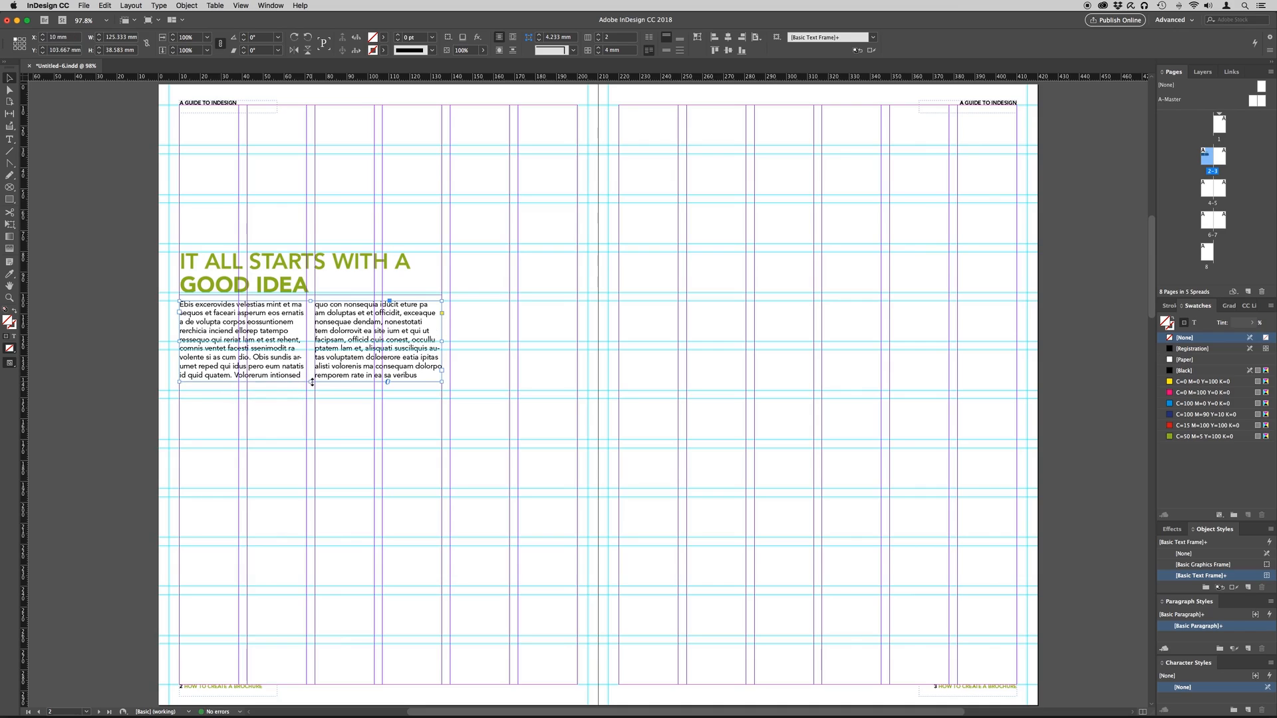
{"action": "left_click_drag", "start_coordinate": [333, 339], "coordinate": [335, 488]}
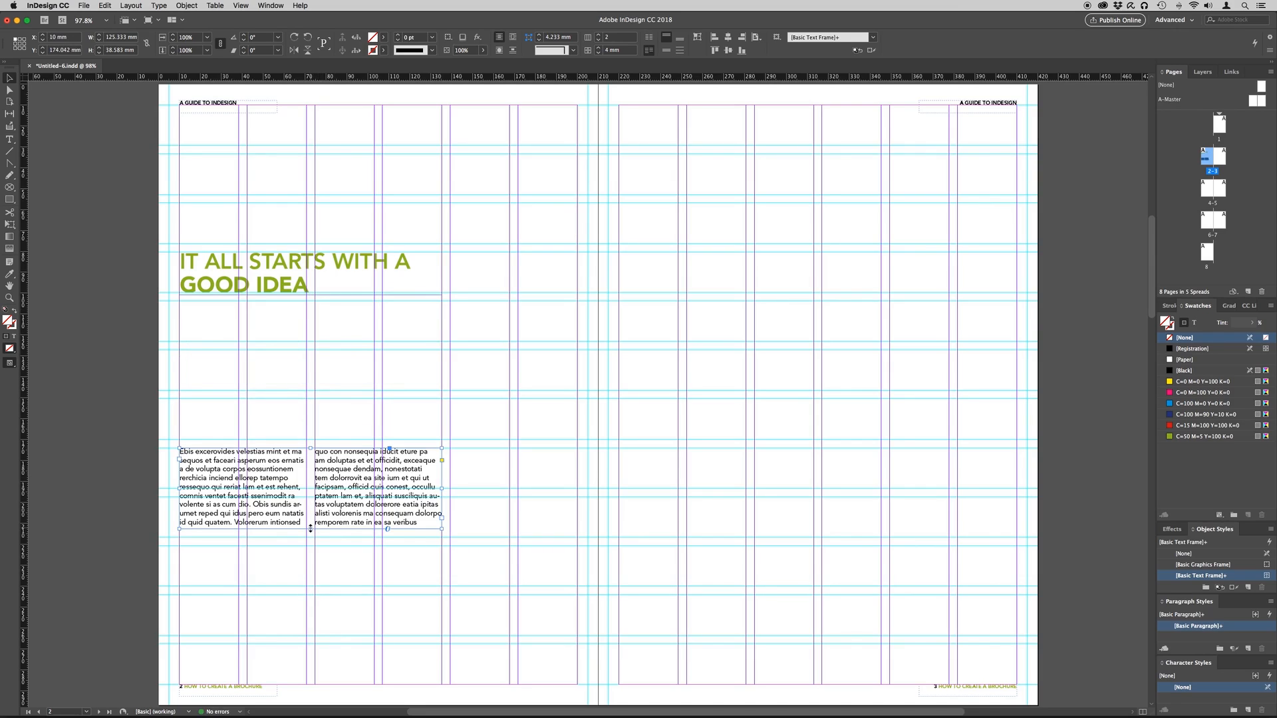
{"action": "left_click_drag", "start_coordinate": [310, 528], "coordinate": [312, 482]}
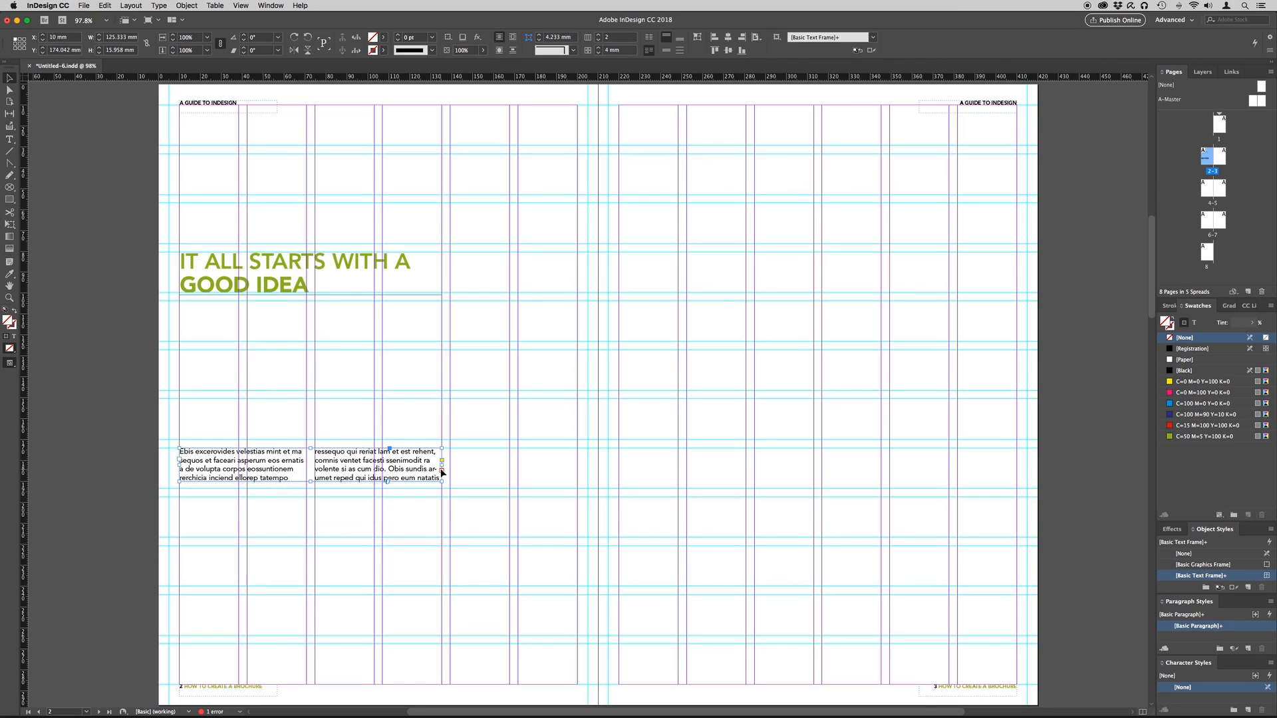
{"action": "left_click_drag", "start_coordinate": [312, 483], "coordinate": [312, 527]}
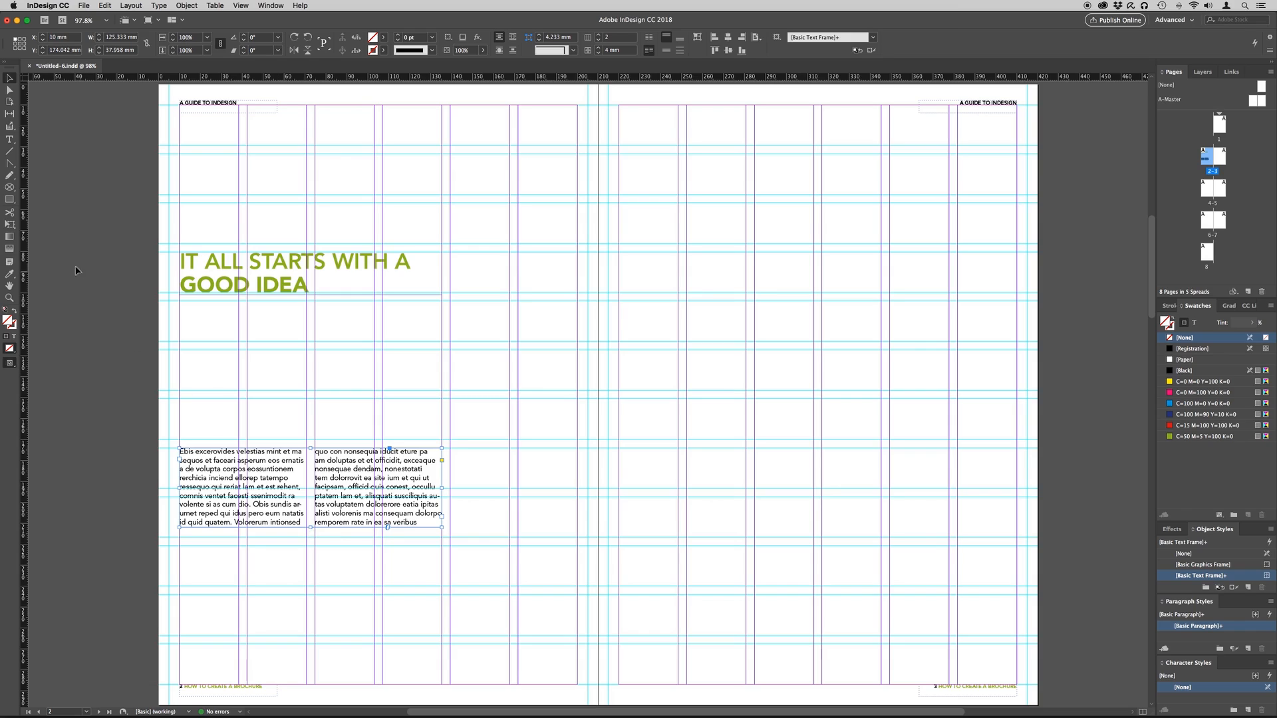
Draw a text frame about 125 mm wide and 19 mm high below the two-column text and fill it with placeholder text
{"action": "left_click", "coordinate": [11, 138]}
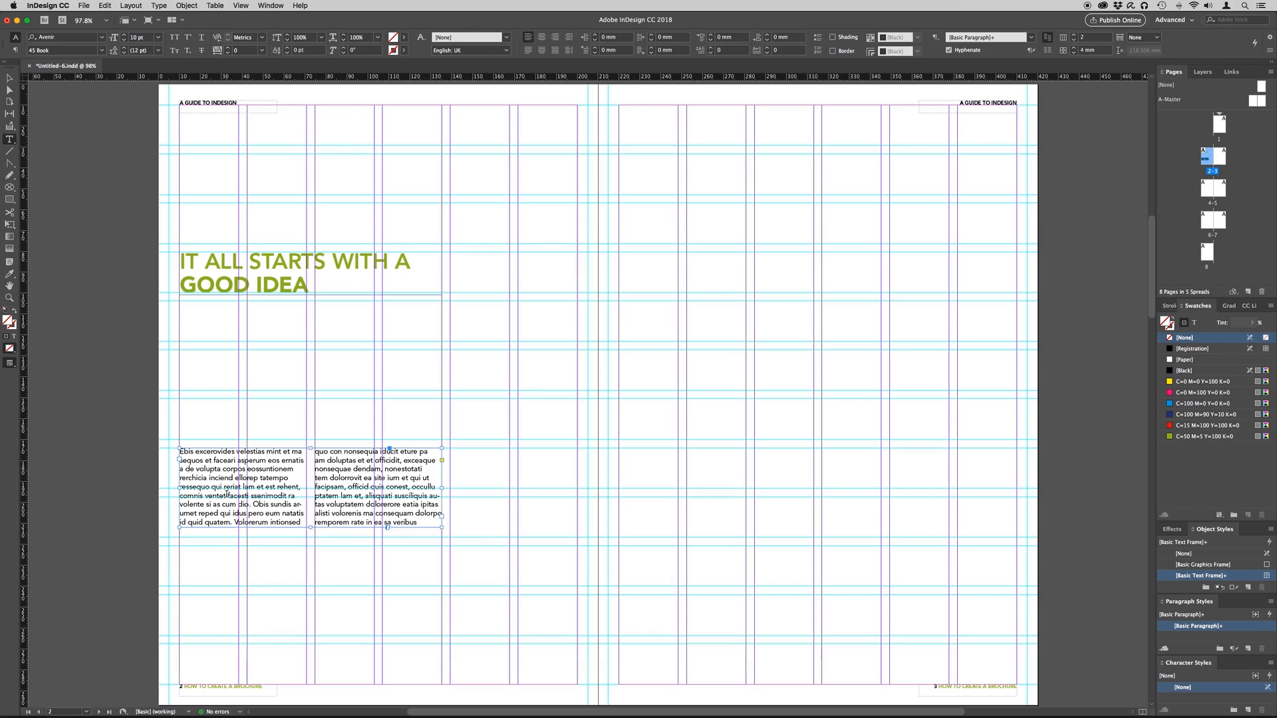
{"action": "left_click_drag", "start_coordinate": [180, 546], "coordinate": [441, 590]}
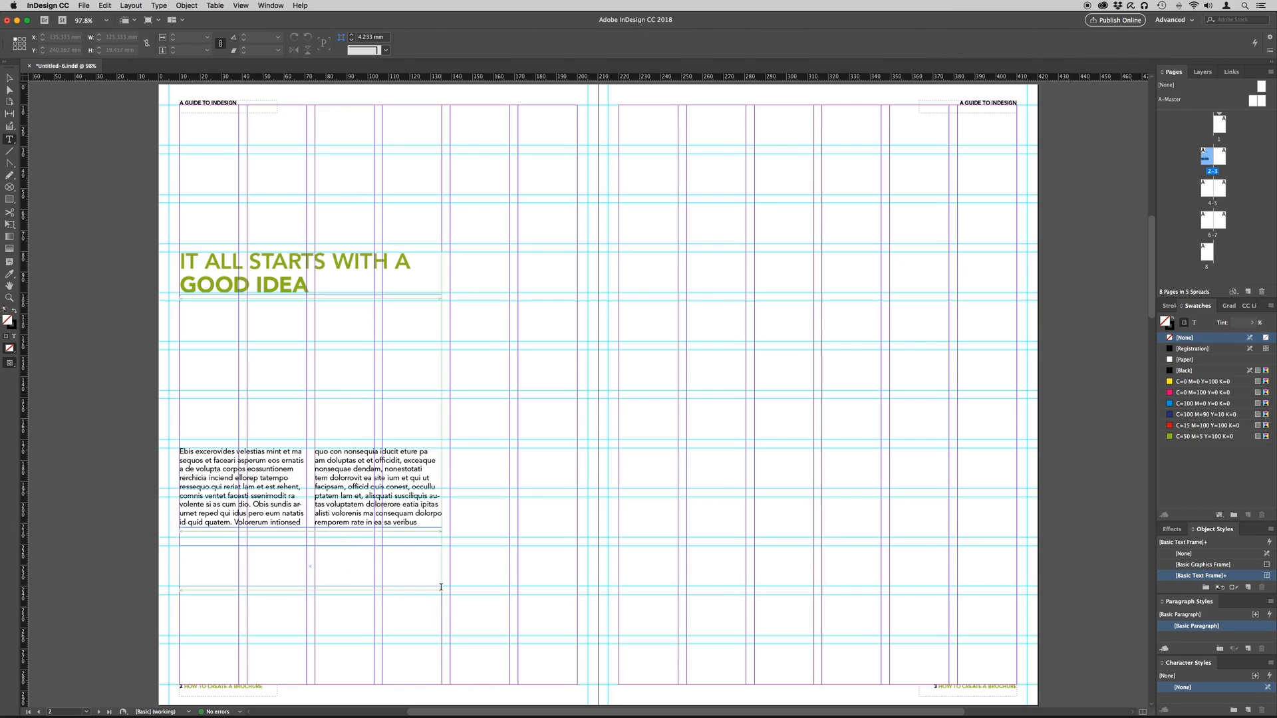
{"action": "right_click", "coordinate": [257, 554]}
{"action": "left_click", "coordinate": [293, 620]}
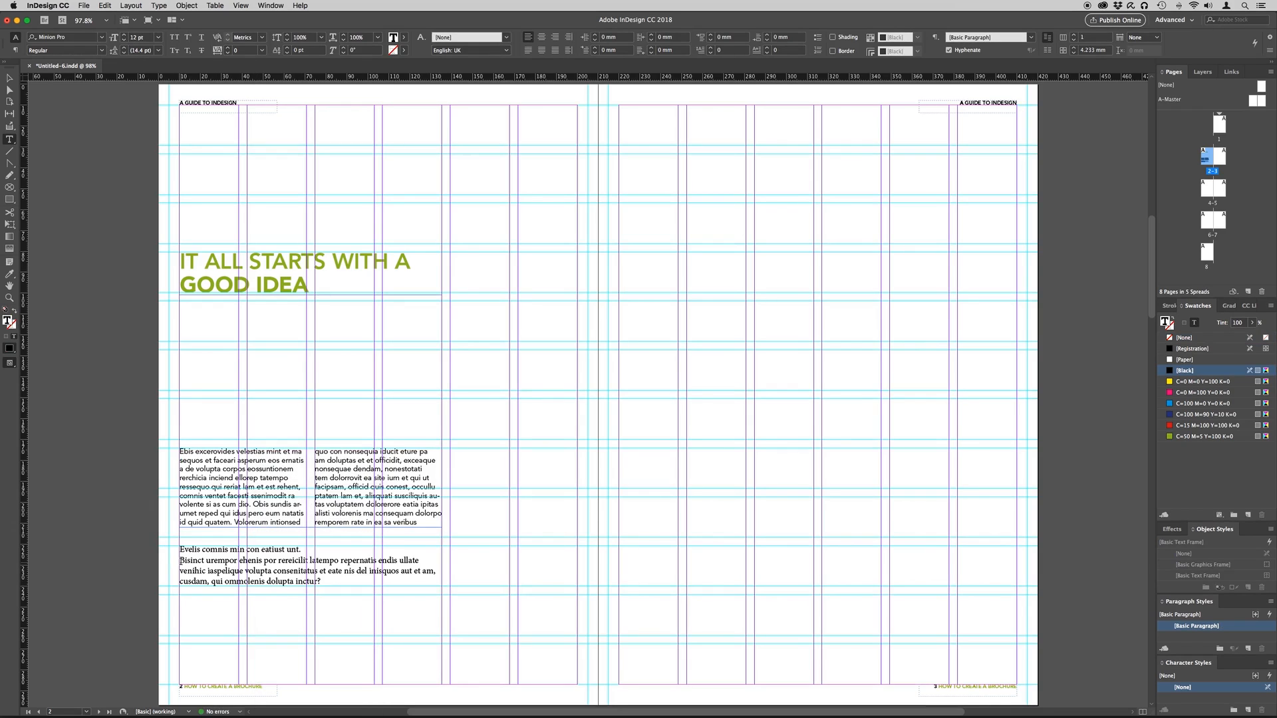
Join the new placeholder text into one quoted paragraph ending at "ommolenis" and add an attribution line with the speaker's name and "Design Guru"
{"action": "key", "text": "BackSpace"}
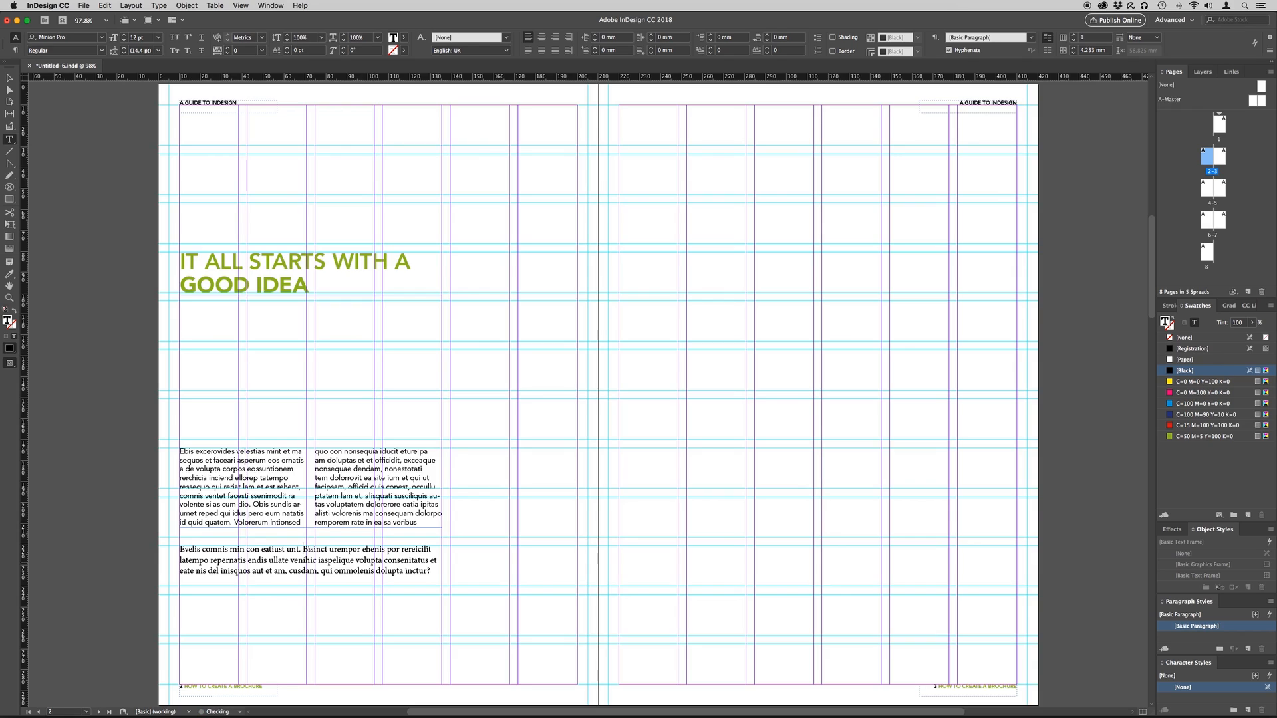
{"action": "left_click", "coordinate": [180, 551]}
{"action": "type", "text": "\""}
{"action": "left_click_drag", "start_coordinate": [434, 569], "coordinate": [376, 570]}
{"action": "type", "text": "\""}
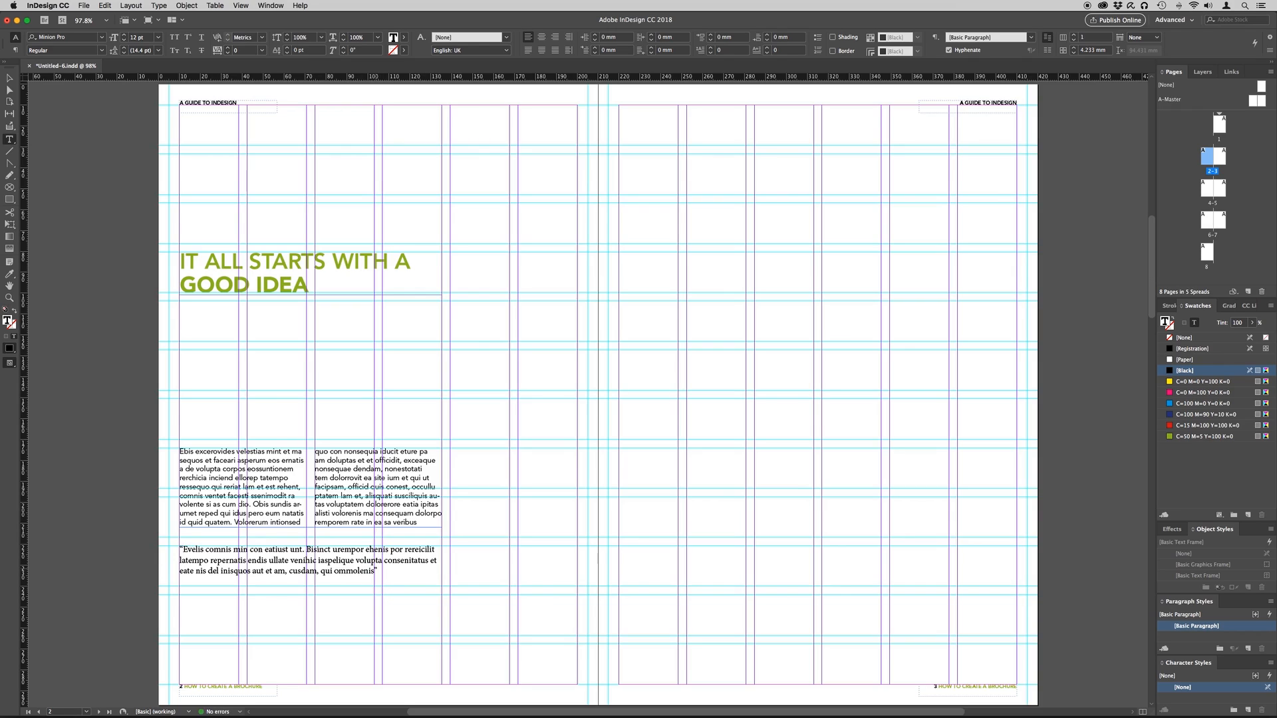
{"action": "key", "text": "Return"}
{"action": "type", "text": "Mr R Palmer, Design Guru"}
Set the quote and its attribution in Avenir 45 Book and extend their frame to about 26.5 mm high
{"action": "left_click_drag", "start_coordinate": [373, 583], "coordinate": [178, 550]}
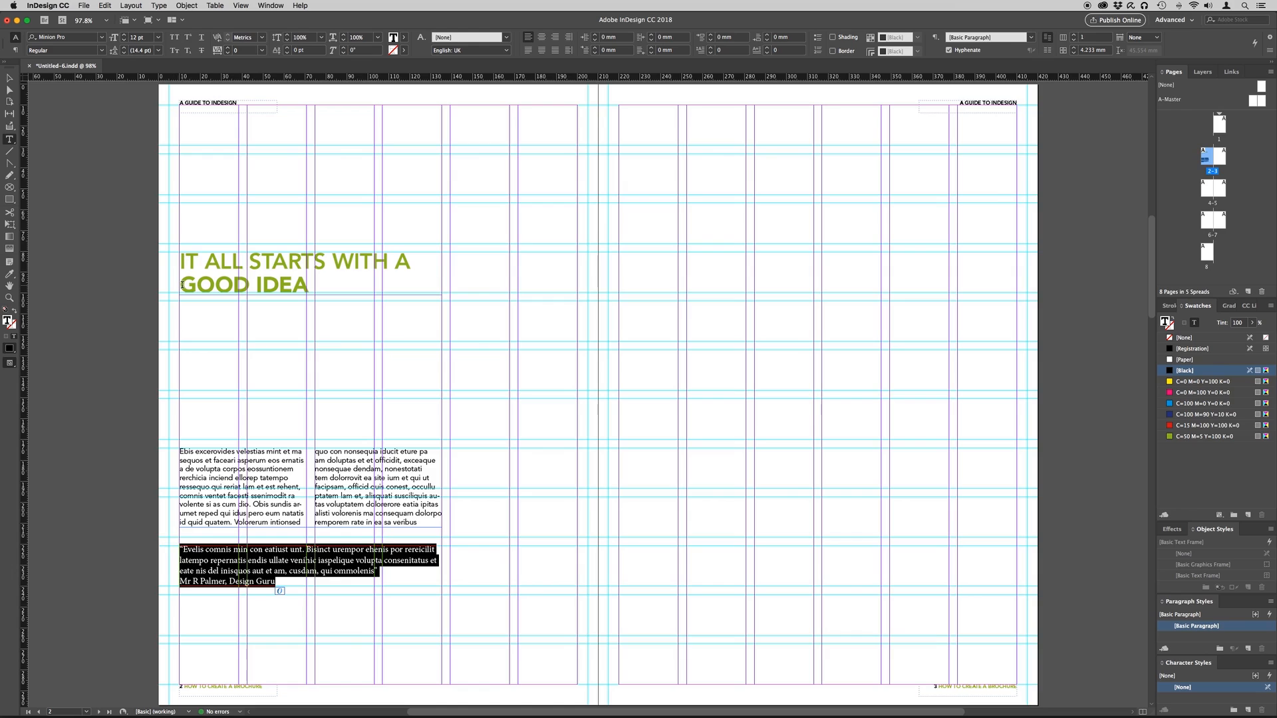
{"action": "left_click", "coordinate": [101, 39]}
{"action": "scroll", "coordinate": [103, 82], "scroll_direction": "up", "scroll_amount": 5}
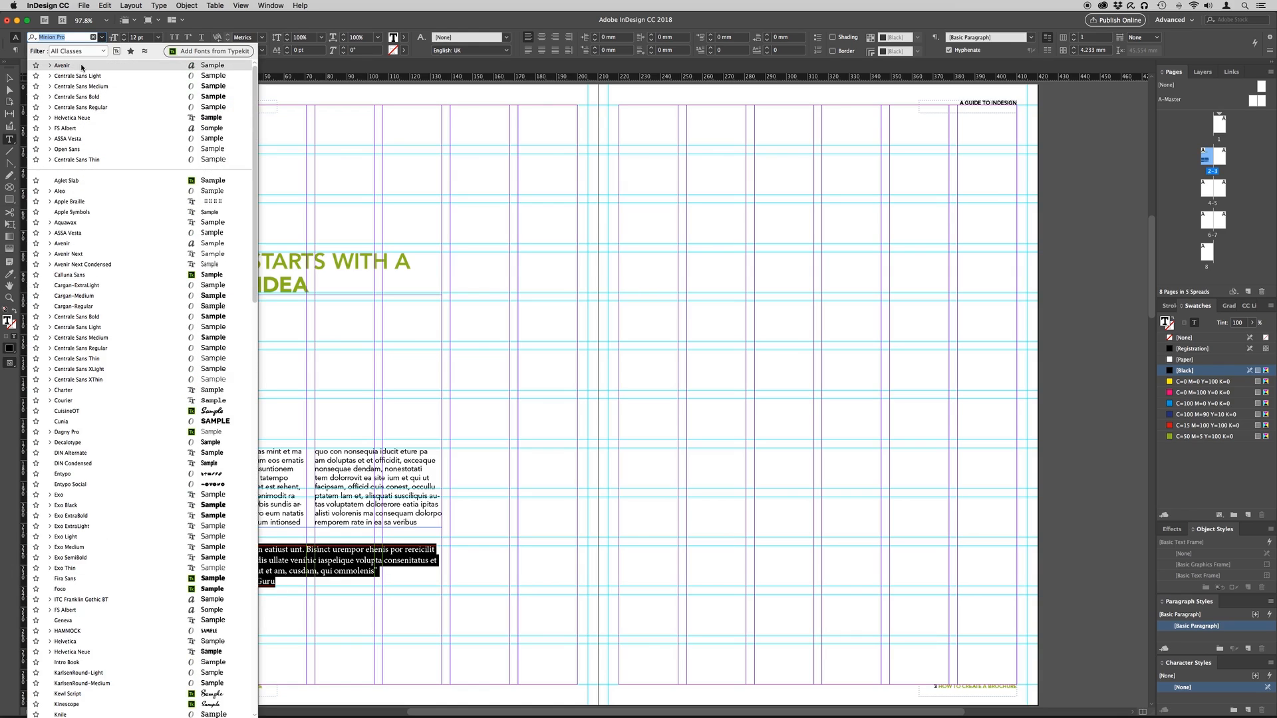
{"action": "left_click", "coordinate": [81, 66]}
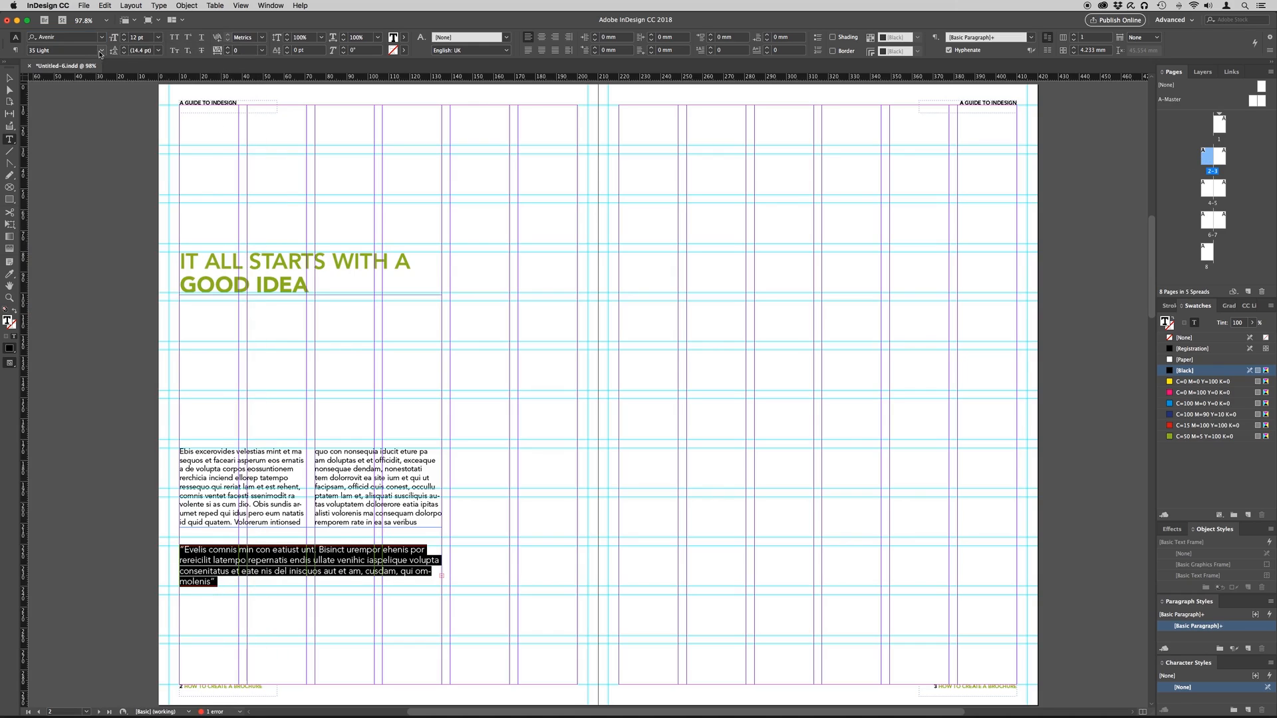
{"action": "left_click", "coordinate": [102, 51]}
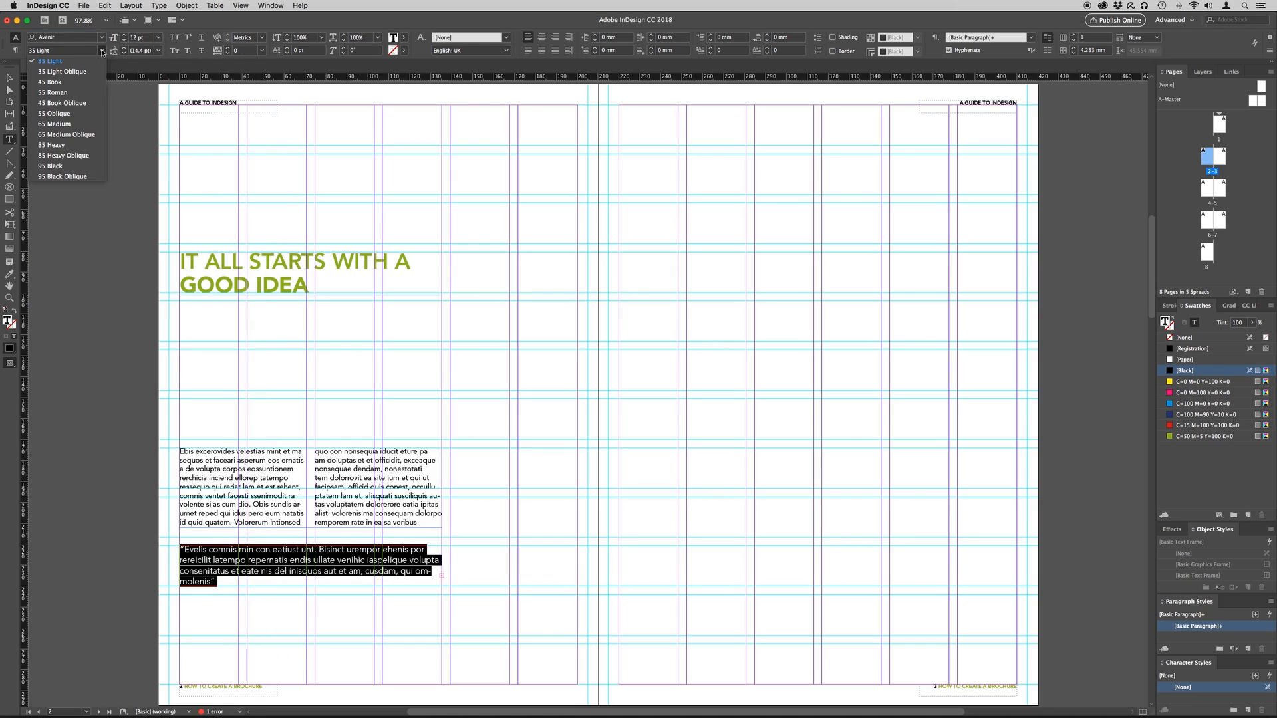
{"action": "left_click", "coordinate": [76, 82]}
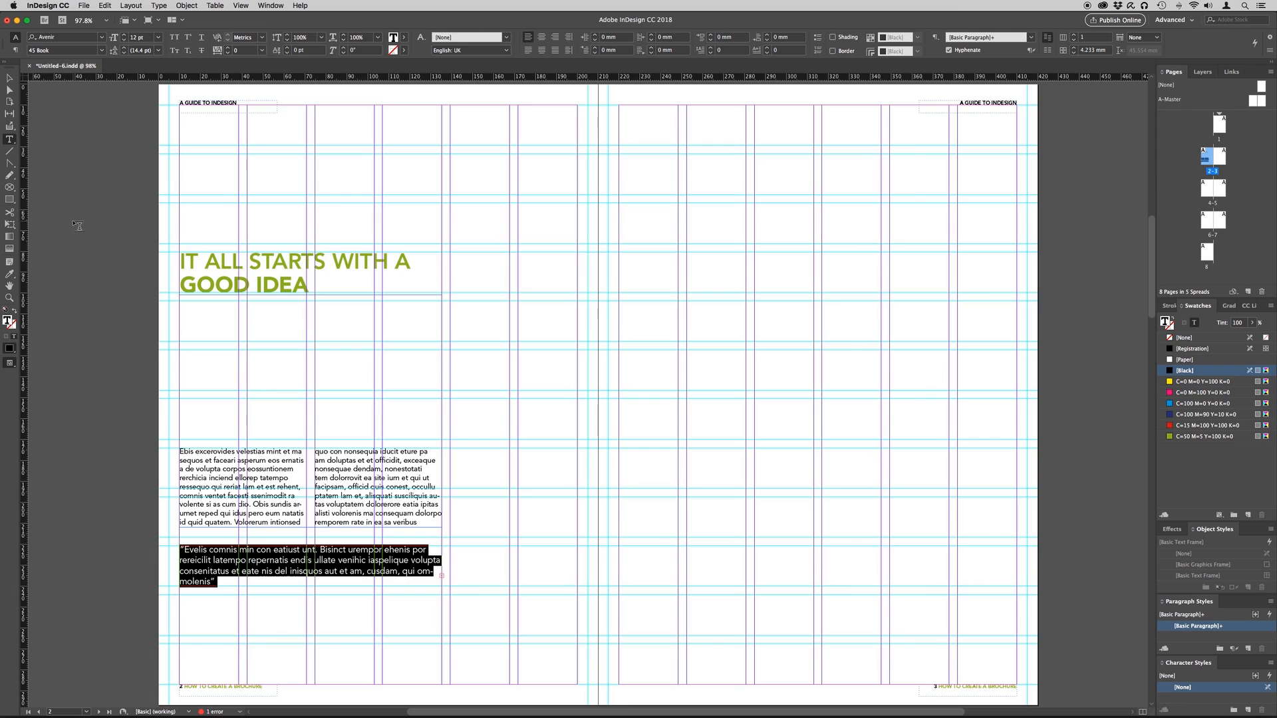
{"action": "left_click", "coordinate": [10, 80]}
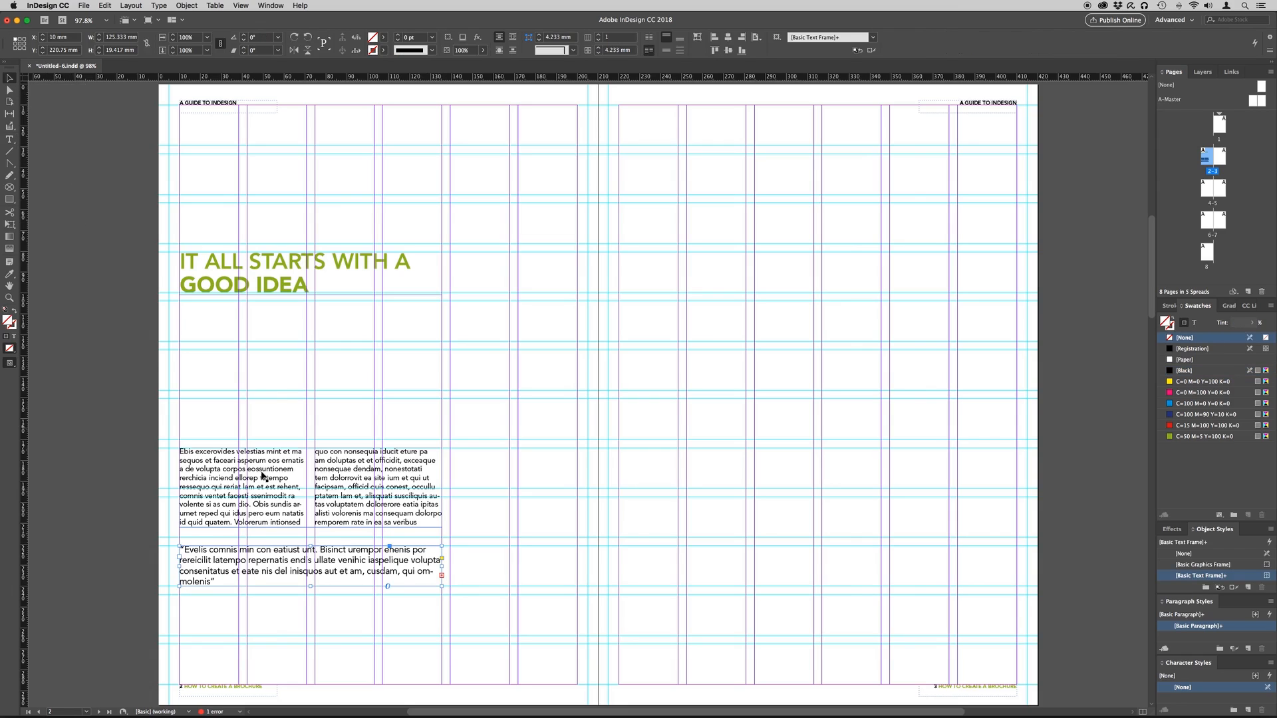
{"action": "left_click_drag", "start_coordinate": [310, 587], "coordinate": [311, 602]}
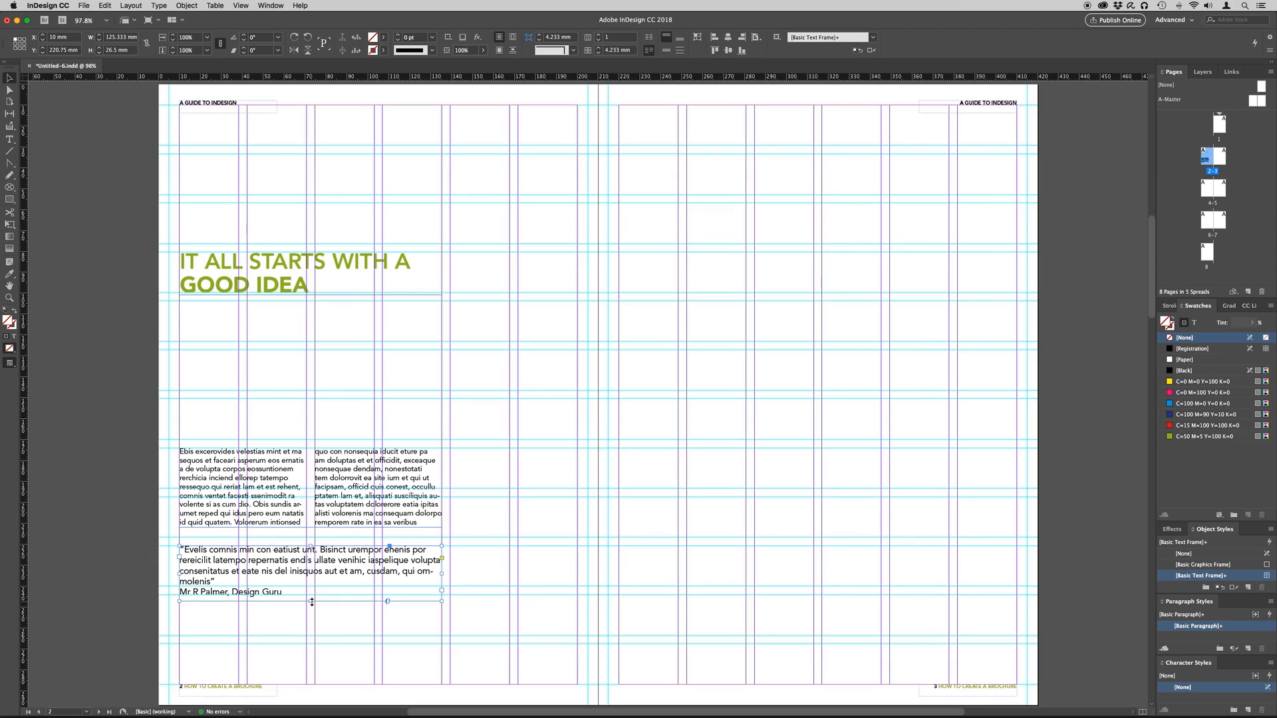
Set the attribution line under the quote in 85 Heavy at 9 pt
{"action": "double_click", "coordinate": [285, 592]}
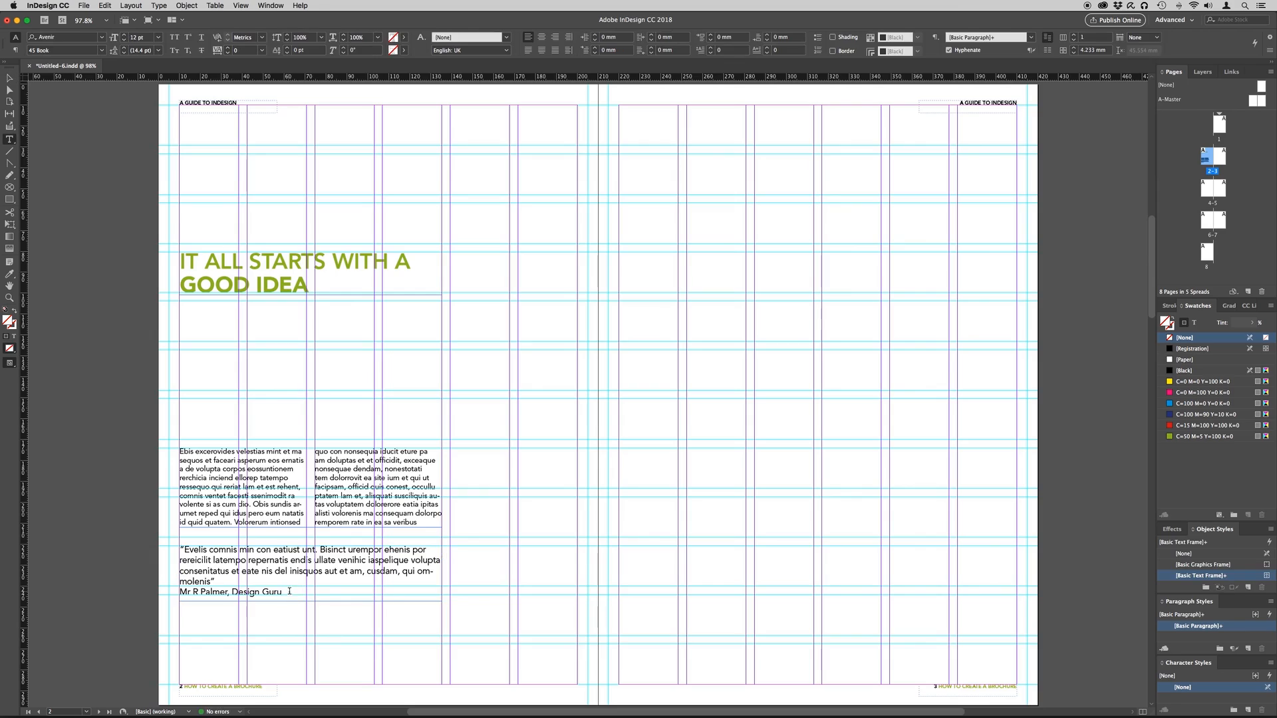
{"action": "left_click_drag", "start_coordinate": [295, 592], "coordinate": [179, 592]}
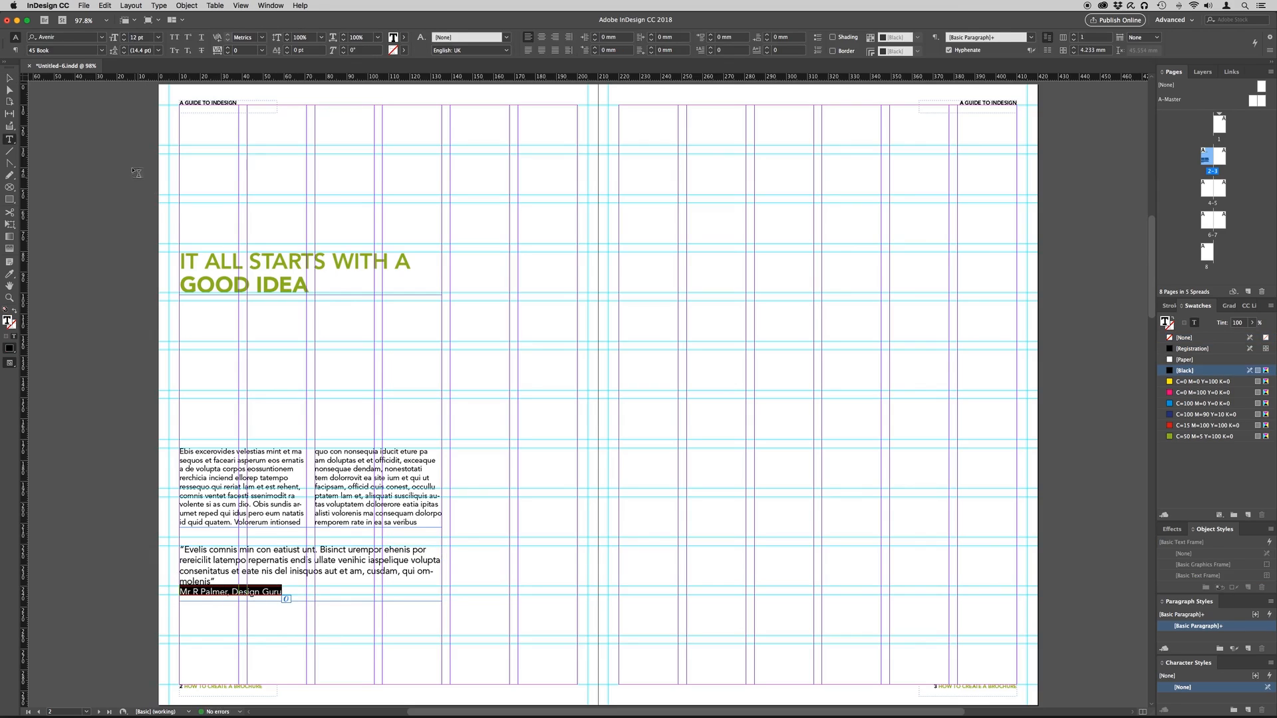
{"action": "left_click", "coordinate": [103, 52]}
{"action": "left_click", "coordinate": [77, 146]}
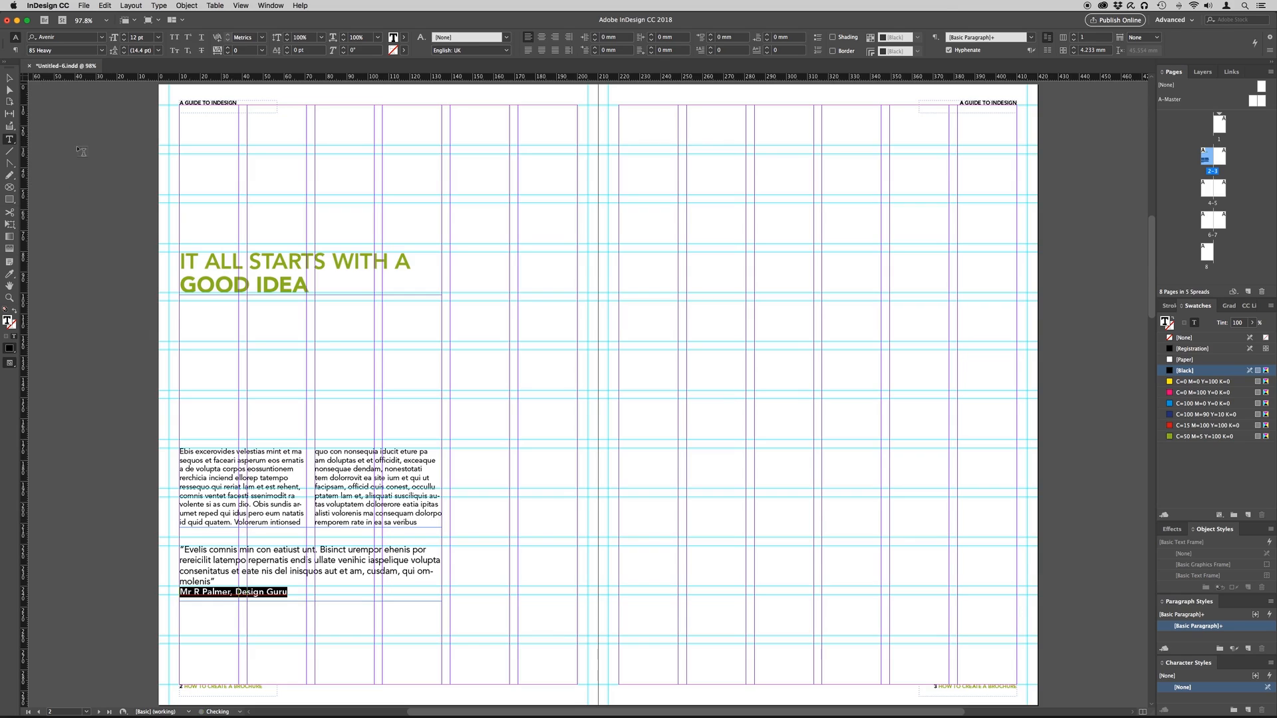
{"action": "left_click", "coordinate": [123, 41]}
{"action": "left_click", "coordinate": [123, 41]}
{"action": "left_click", "coordinate": [124, 41]}
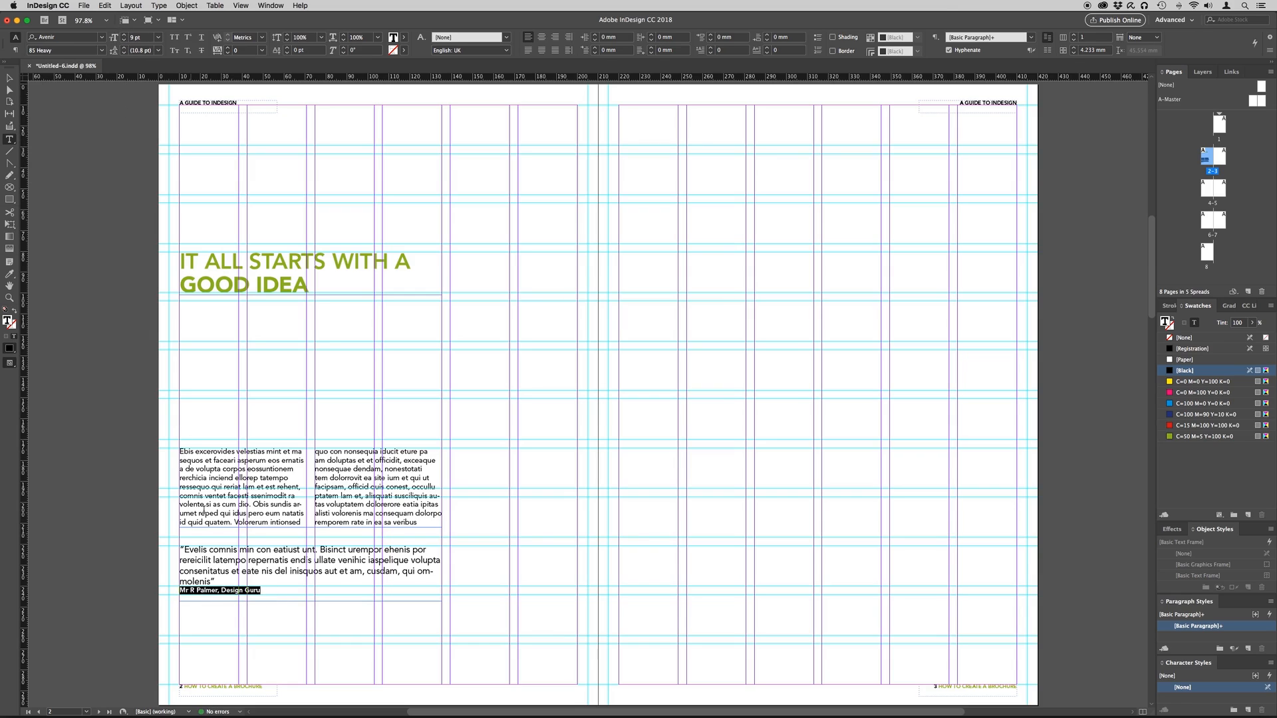
Set the words "Design Guru" in the attribution line to the 65 Medium Oblique font style
{"action": "left_click", "coordinate": [269, 592]}
{"action": "left_click_drag", "start_coordinate": [269, 591], "coordinate": [223, 587]}
{"action": "left_click", "coordinate": [102, 51]}
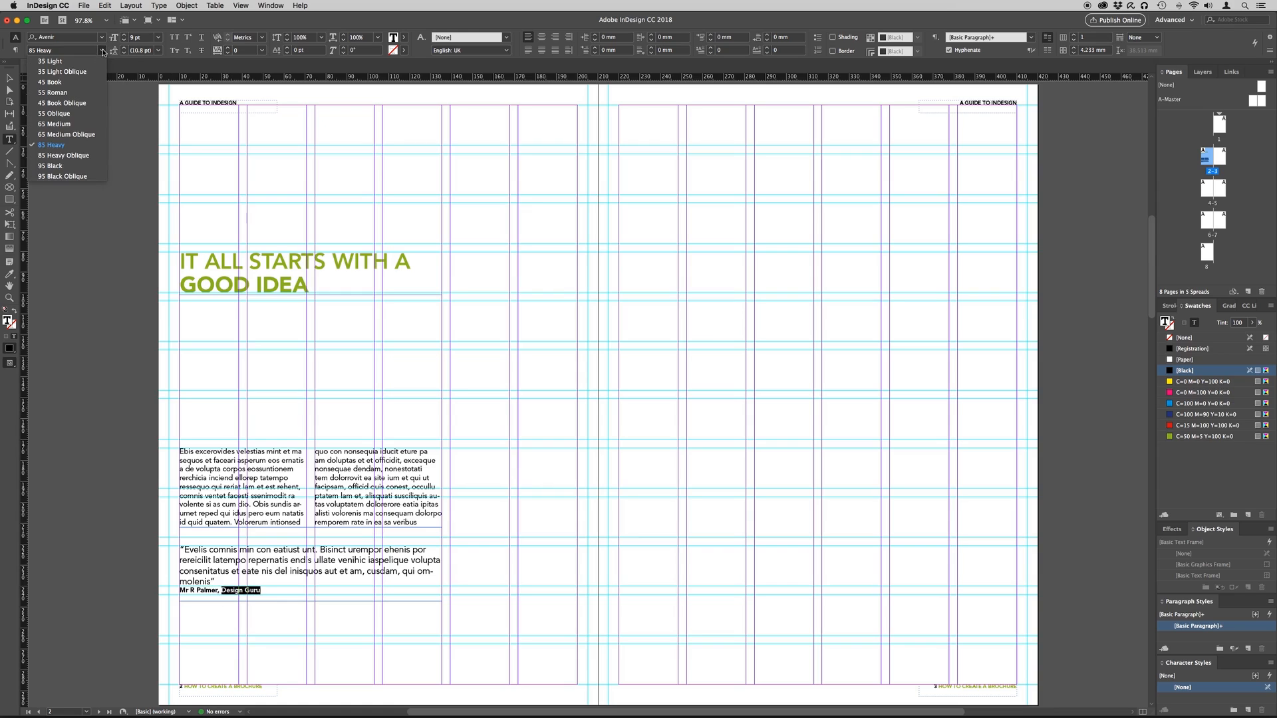
{"action": "left_click", "coordinate": [93, 135]}
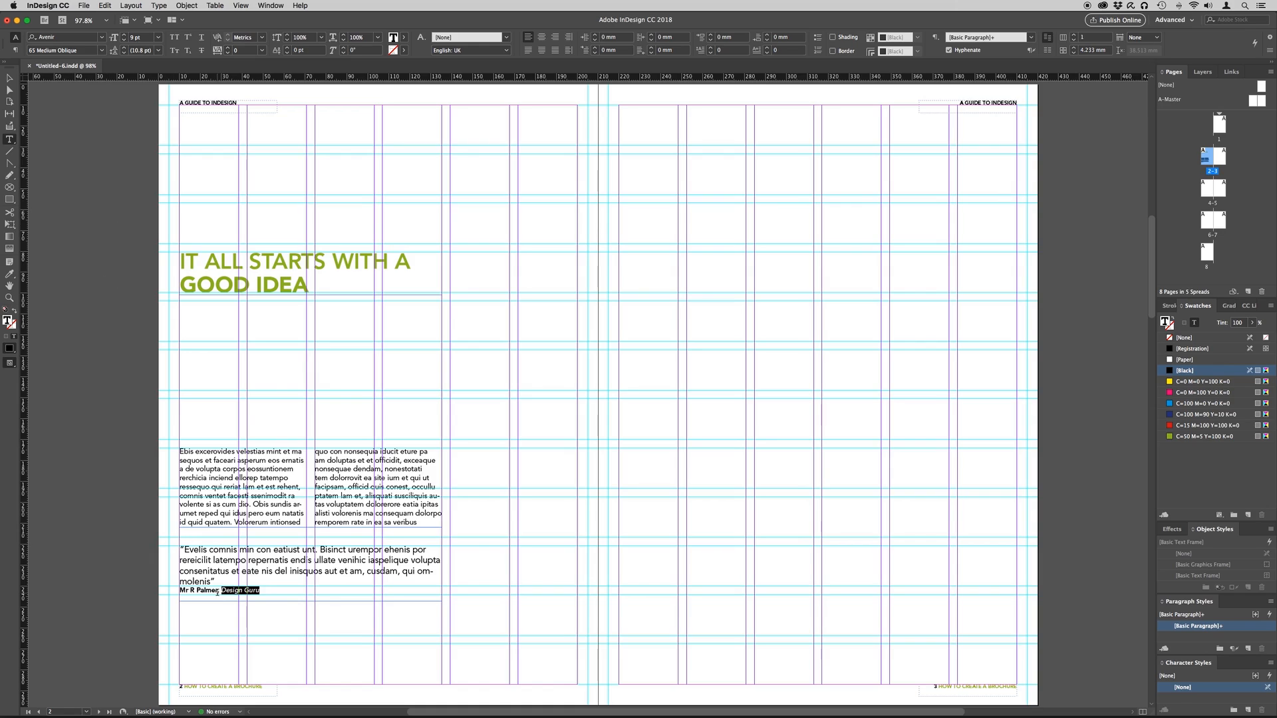
Fill the speaker's name in the attribution line with the green swatch C=50 M=5 Y=100 K=0
{"action": "left_click_drag", "start_coordinate": [219, 590], "coordinate": [178, 590]}
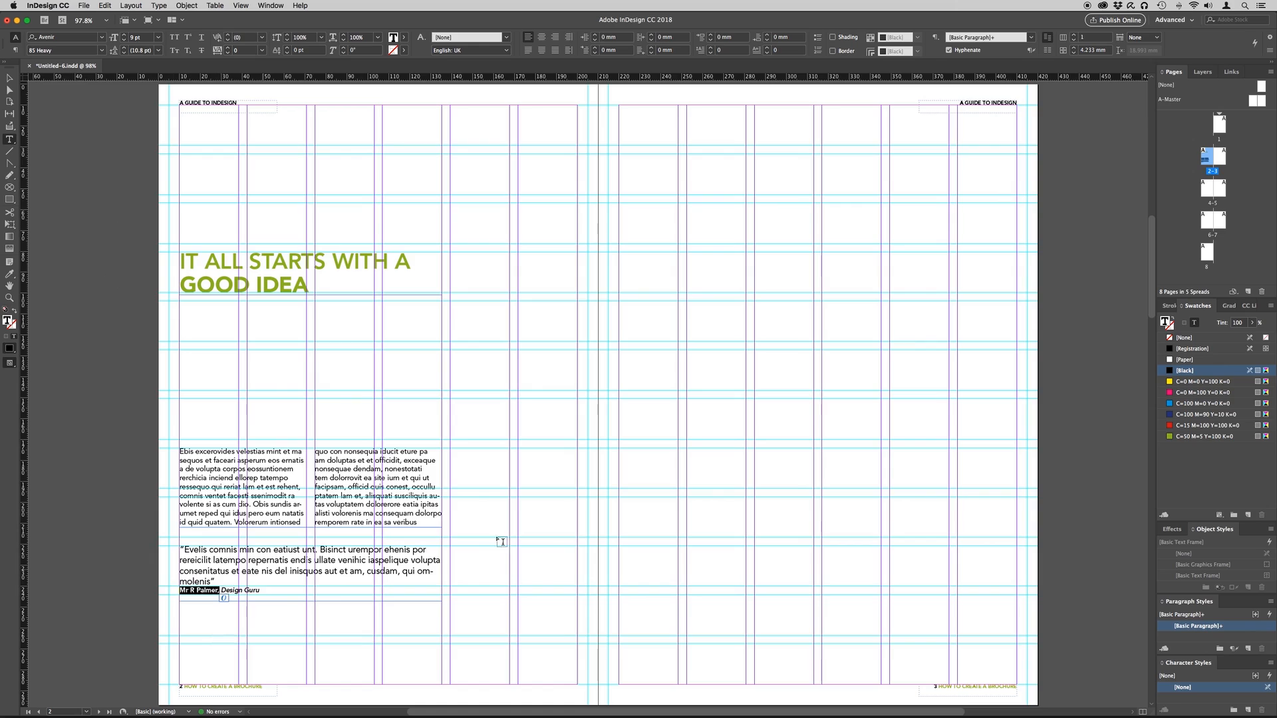
{"action": "left_click", "coordinate": [1188, 437]}
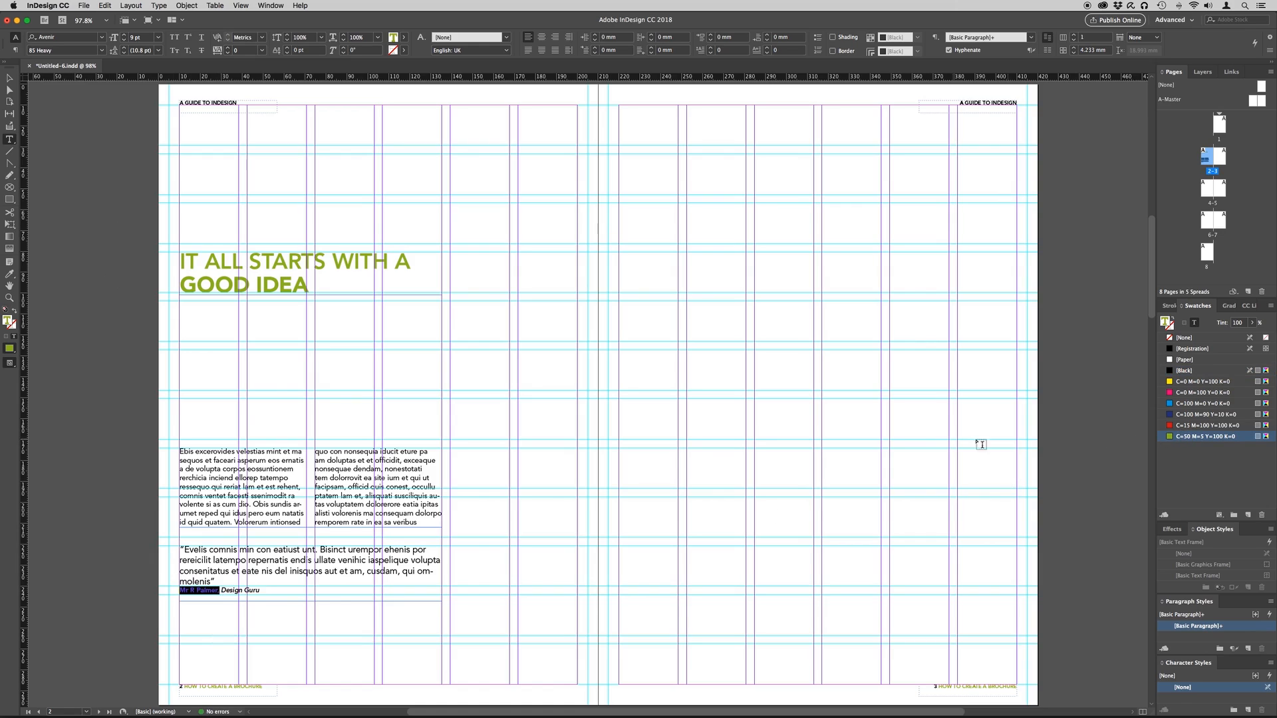
{"action": "left_click", "coordinate": [396, 510]}
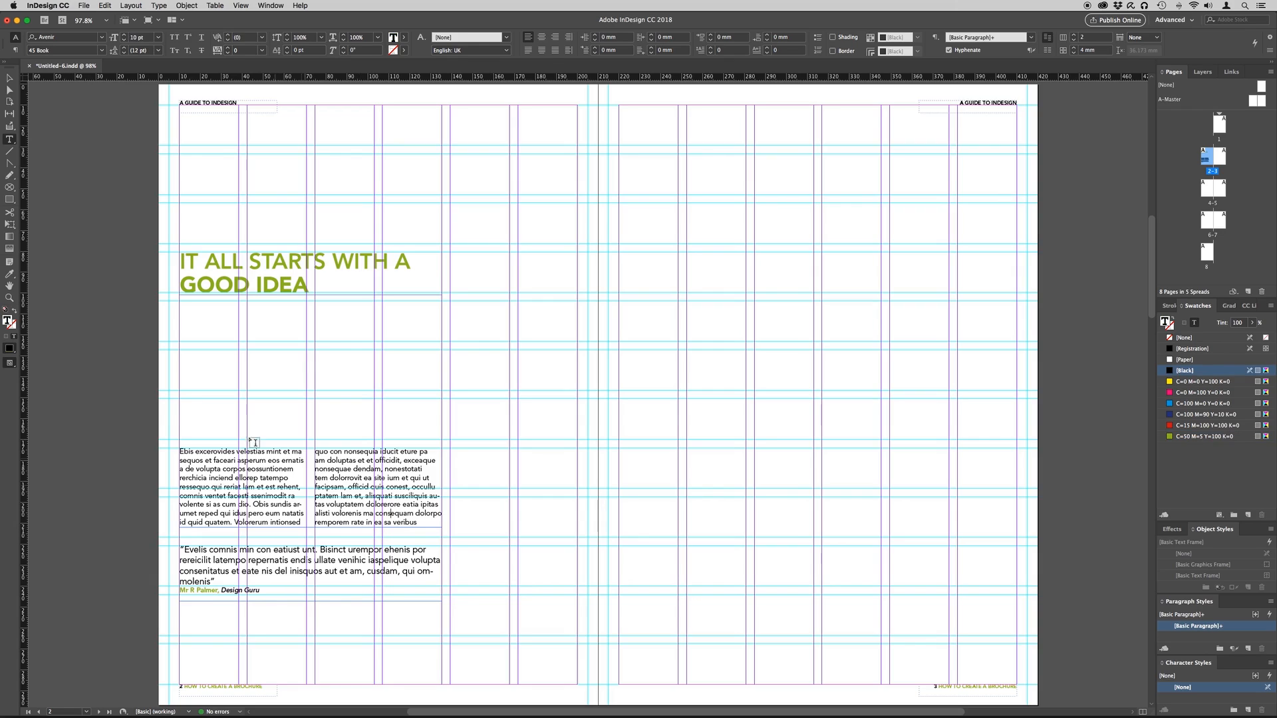
Check the spread in Preview screen mode without guides, and return to Normal mode
{"action": "left_click", "coordinate": [14, 368]}
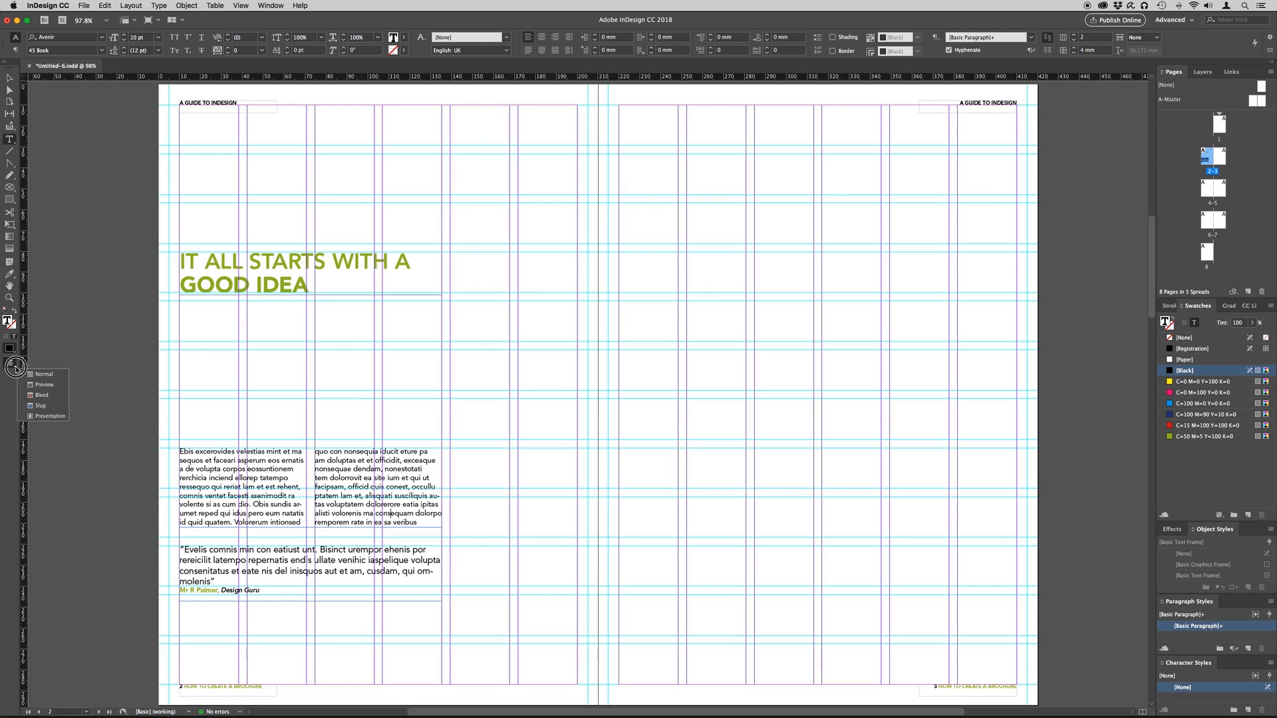
{"action": "left_click", "coordinate": [47, 385]}
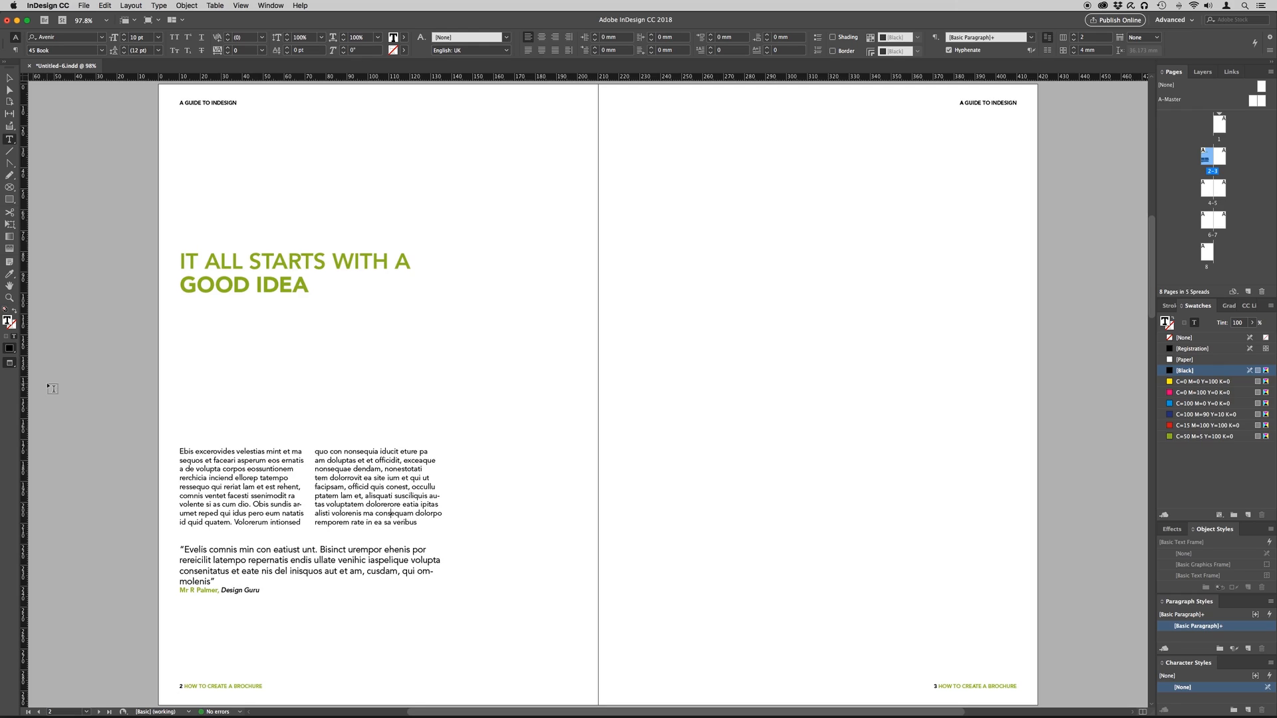
{"action": "left_click", "coordinate": [14, 366]}
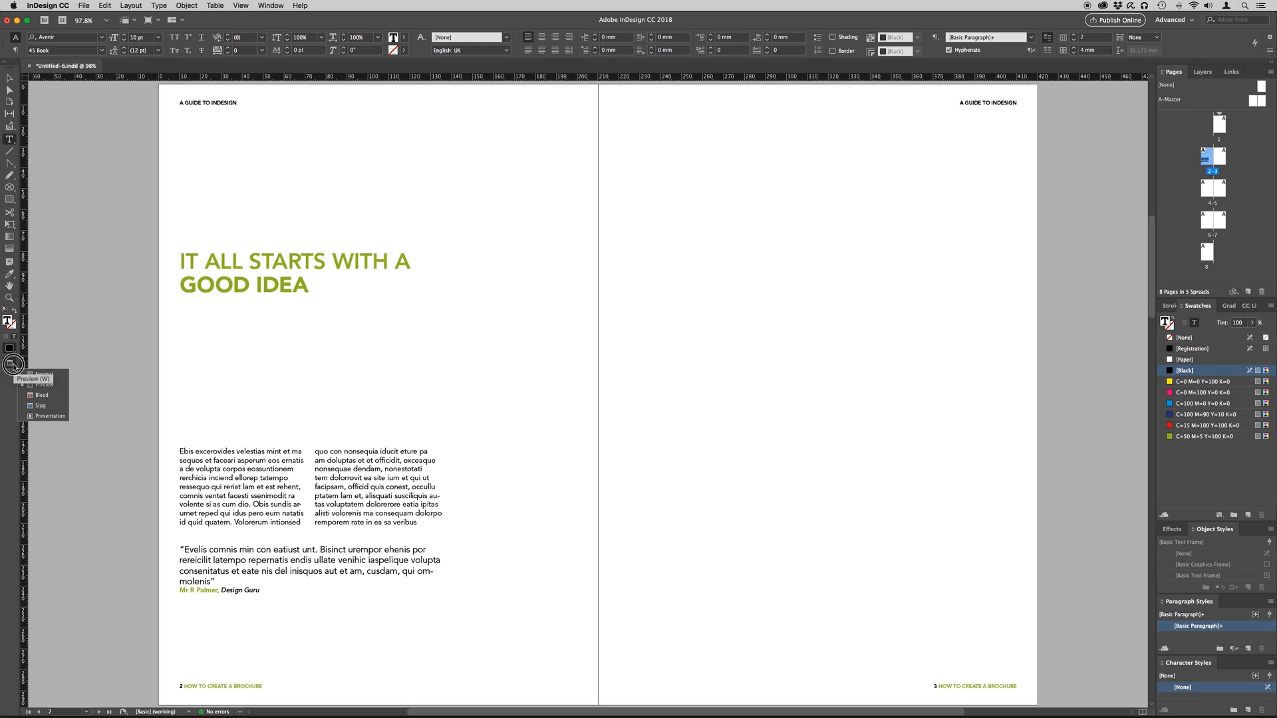
{"action": "left_click", "coordinate": [52, 375]}
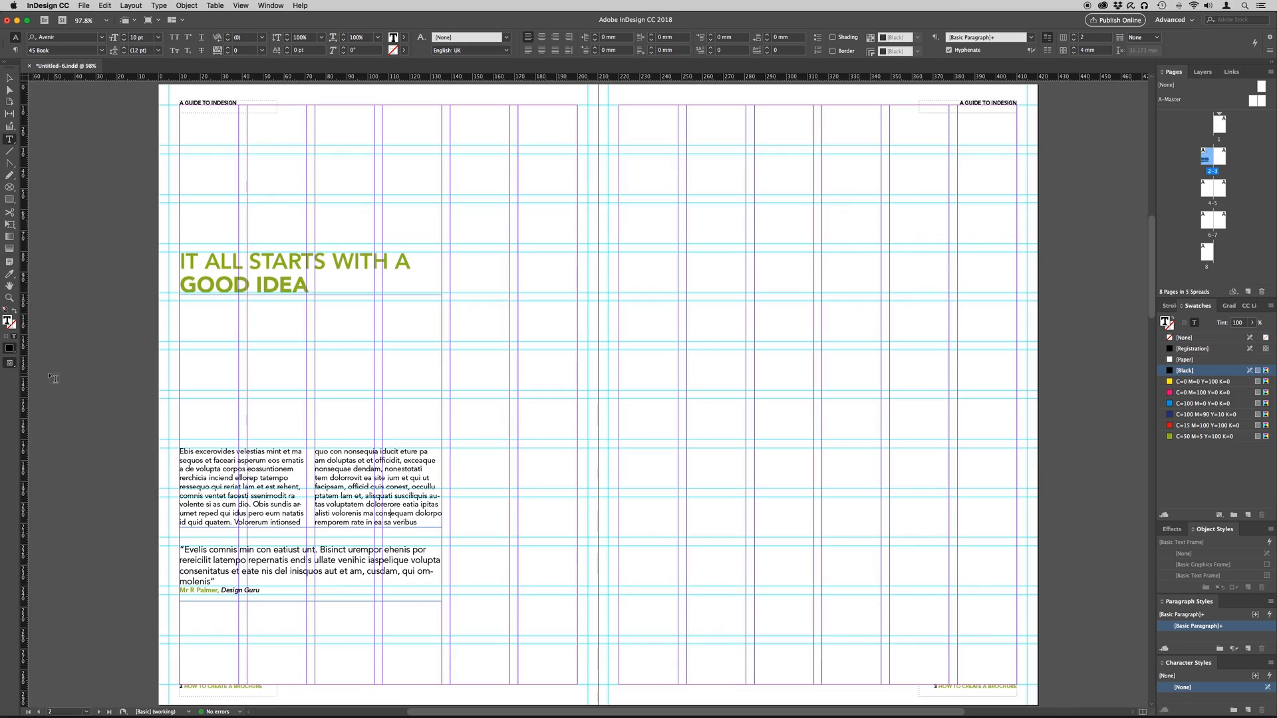